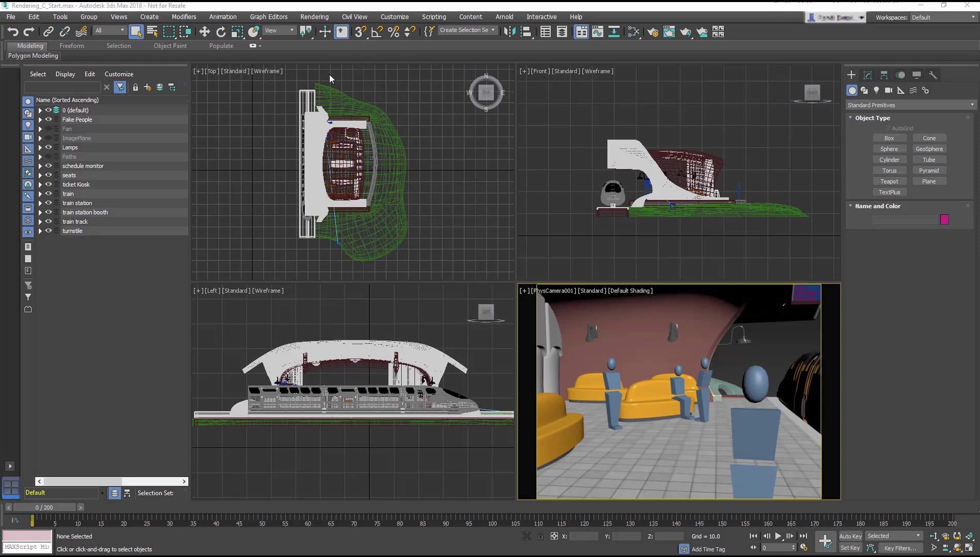
Switch the renderer to ART and raise its render quality target to about 20 dB.
left_click(653, 33)
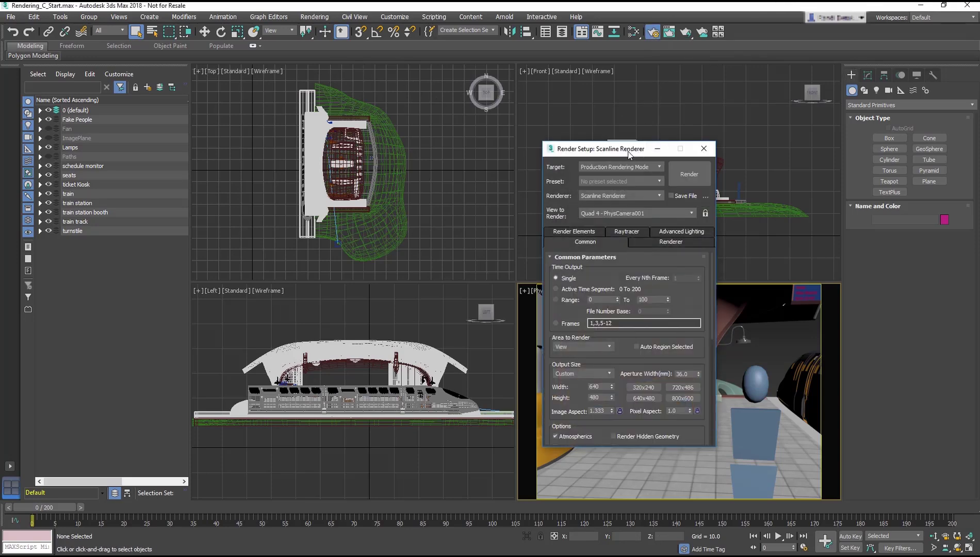
left_click_drag(645, 154, 473, 146)
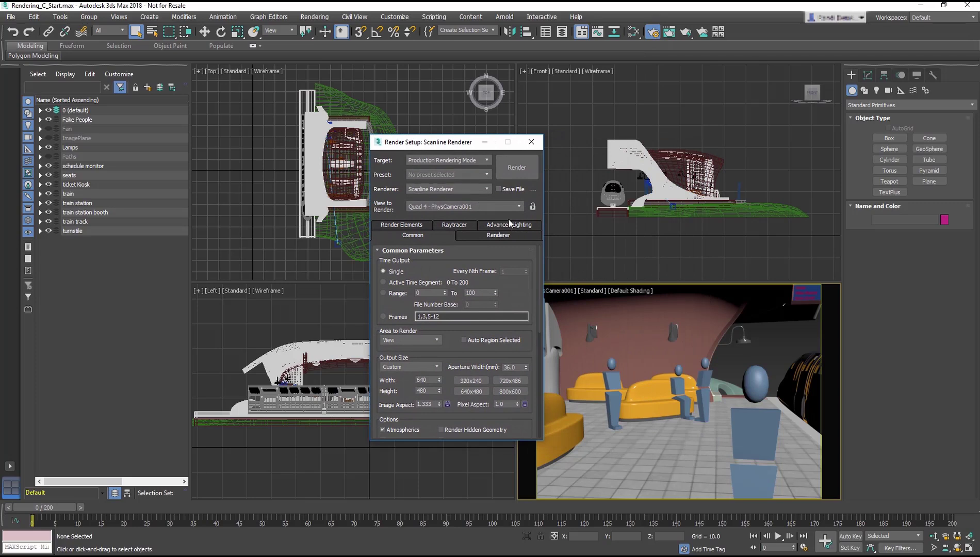
left_click(483, 189)
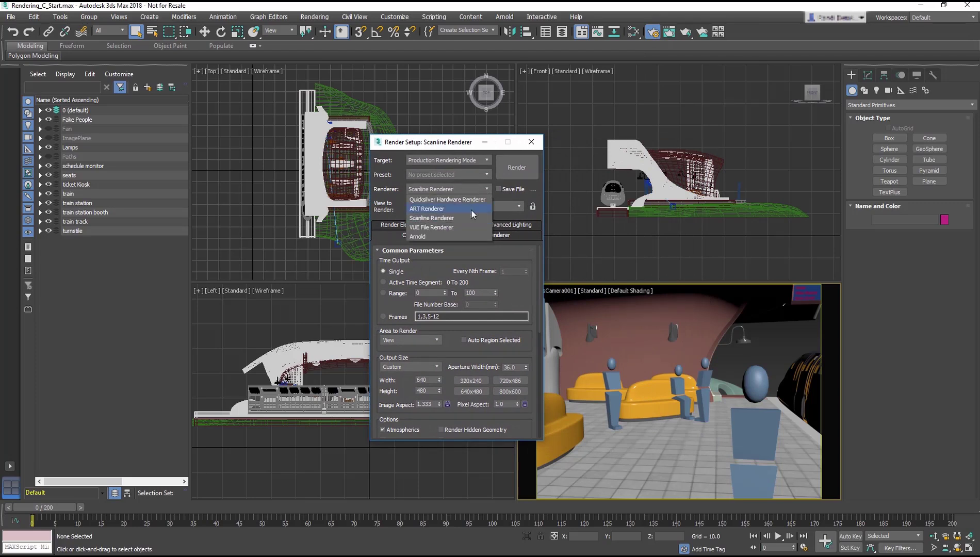
left_click(457, 209)
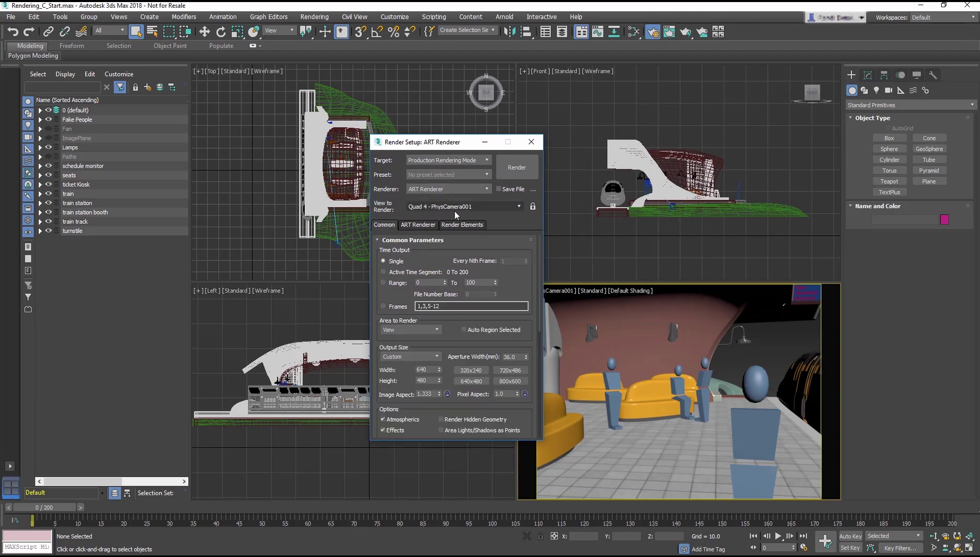
left_click(420, 225)
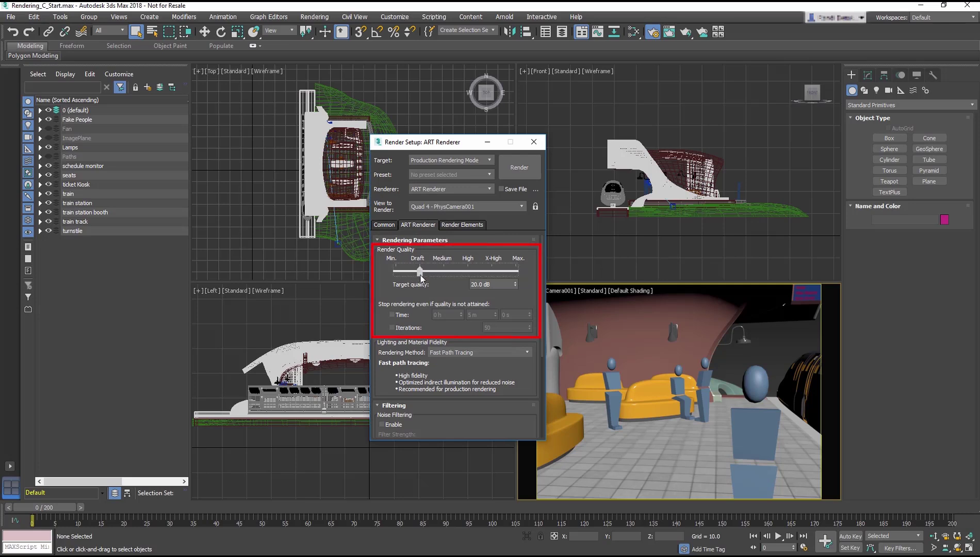
mouse_move(415, 280)
left_mouse_down()
mouse_move(465, 280)
mouse_move(421, 284)
left_mouse_up()
Try ART noise filtering and its strength, then leave noise filtering turned off.
scroll(490, 368, "down", 5)
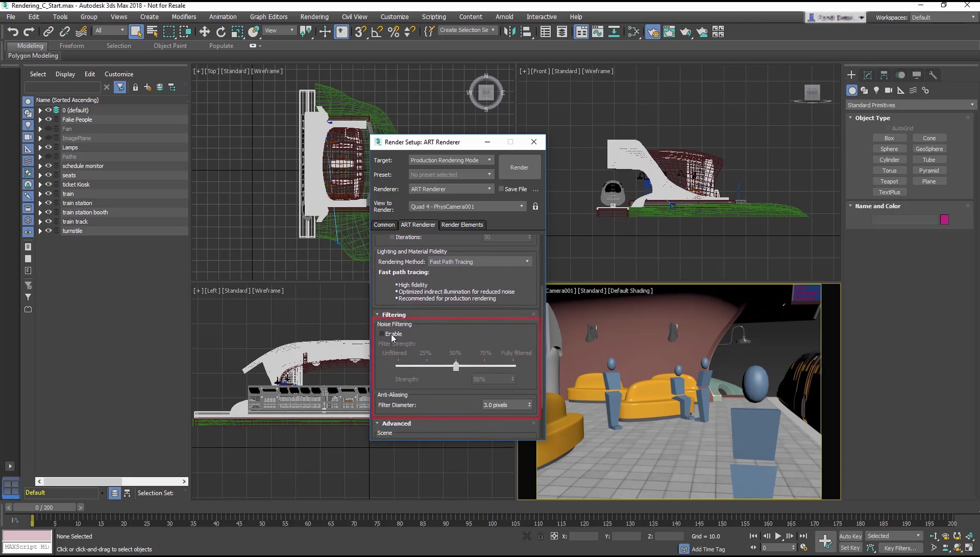
left_click(391, 334)
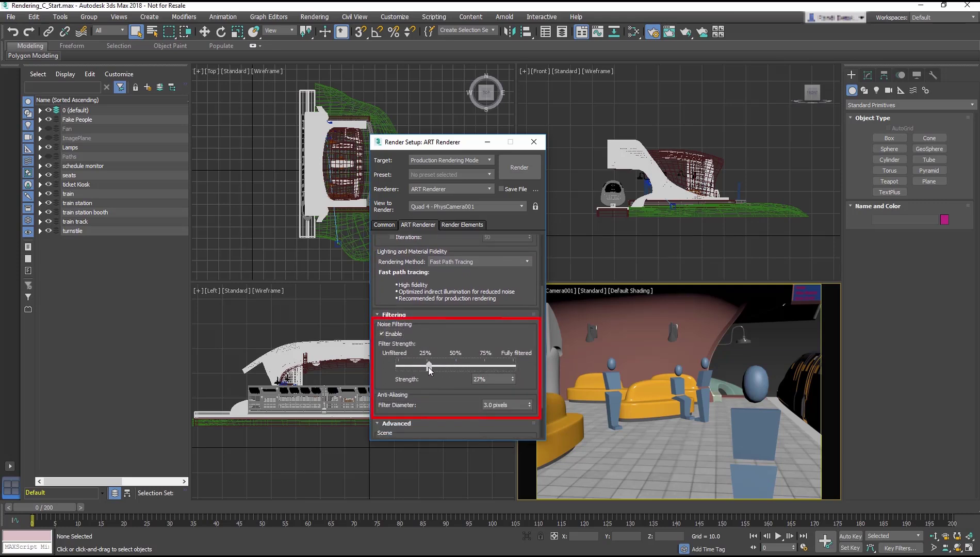
left_click(456, 367)
left_click(393, 335)
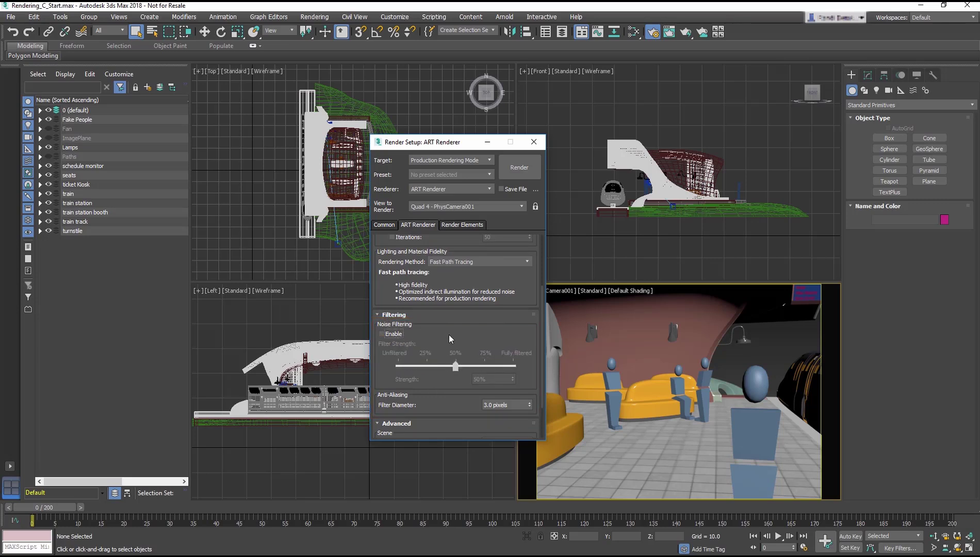
scroll(452, 341, "down", 2)
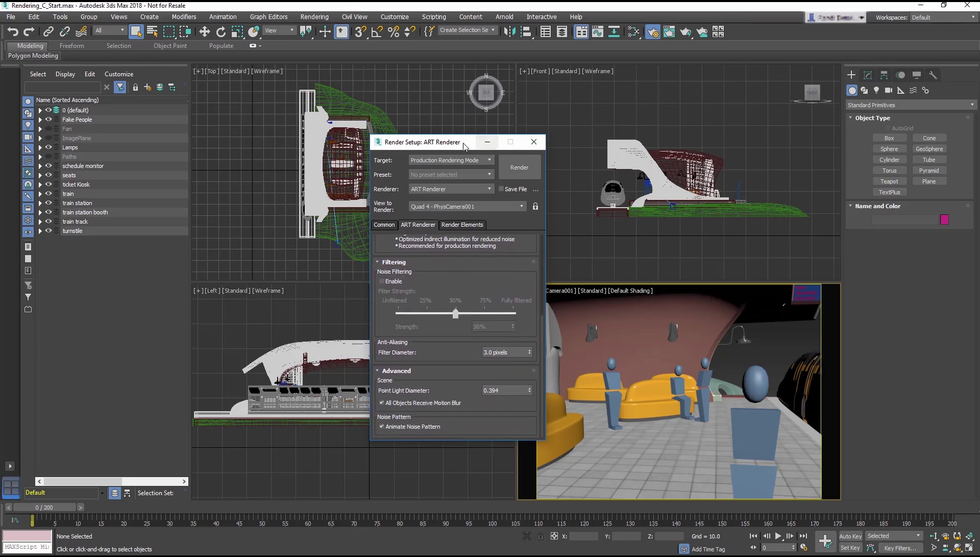
left_click_drag(463, 147, 369, 181)
Close Render Setup and select the 'simplified scene' named selection set.
left_click(447, 177)
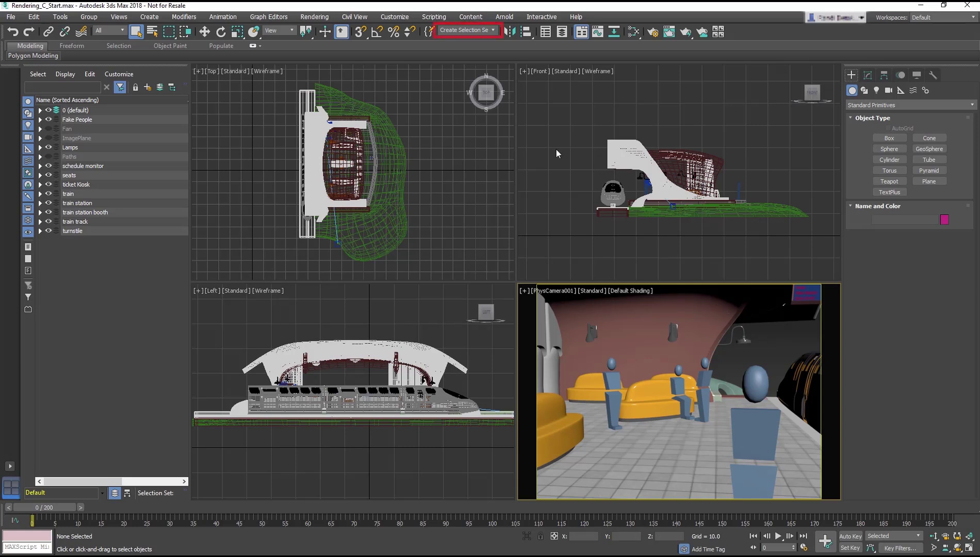
left_click(492, 30)
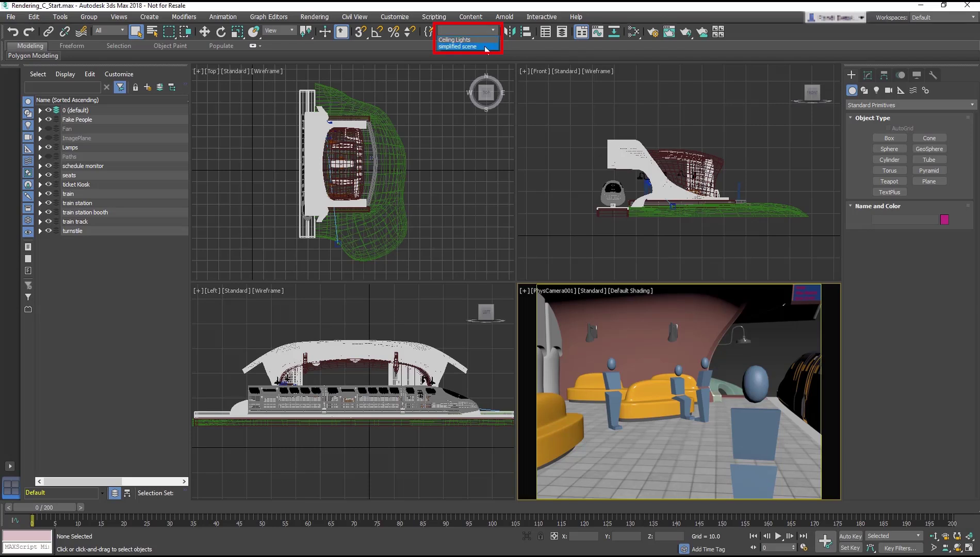
left_click(485, 46)
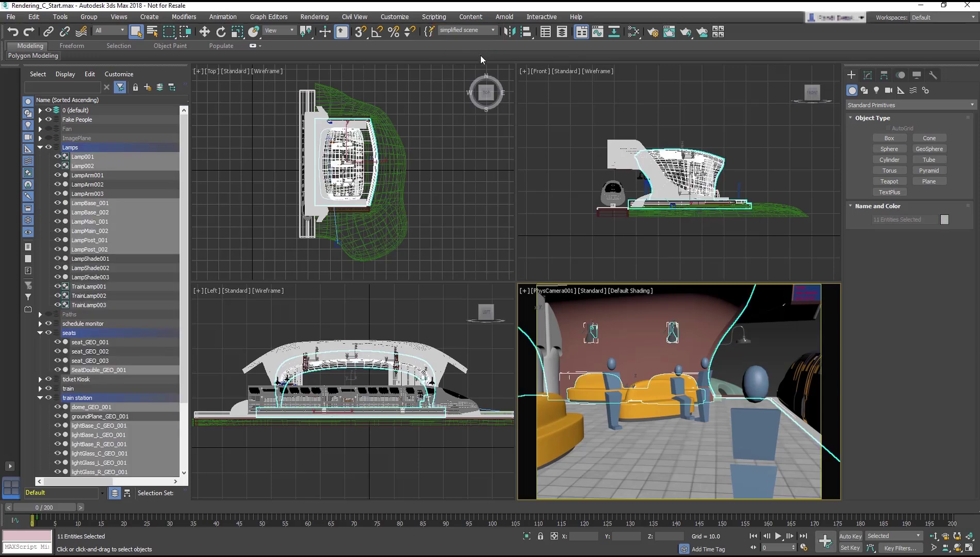
Isolate the selected objects and start creating a photometric Target Light.
right_click(602, 369)
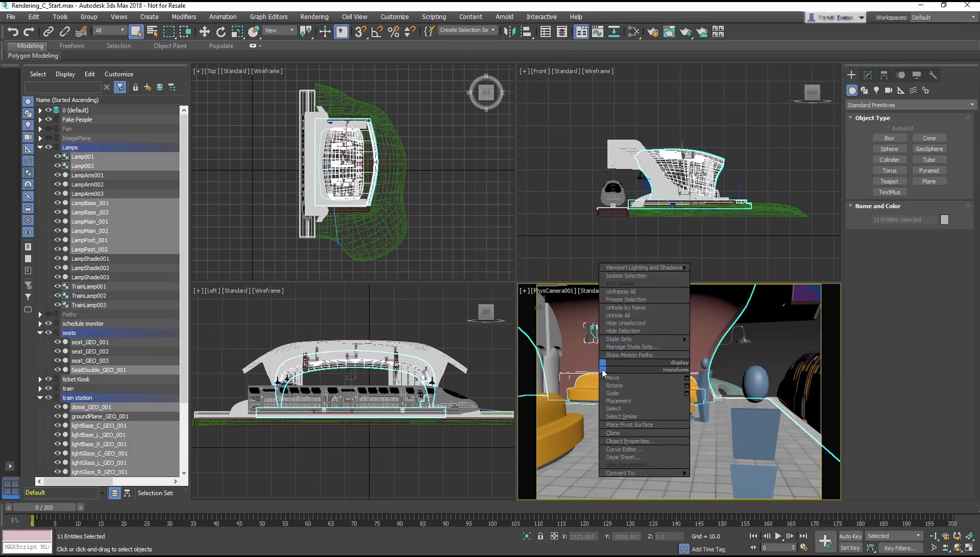
left_click(666, 274)
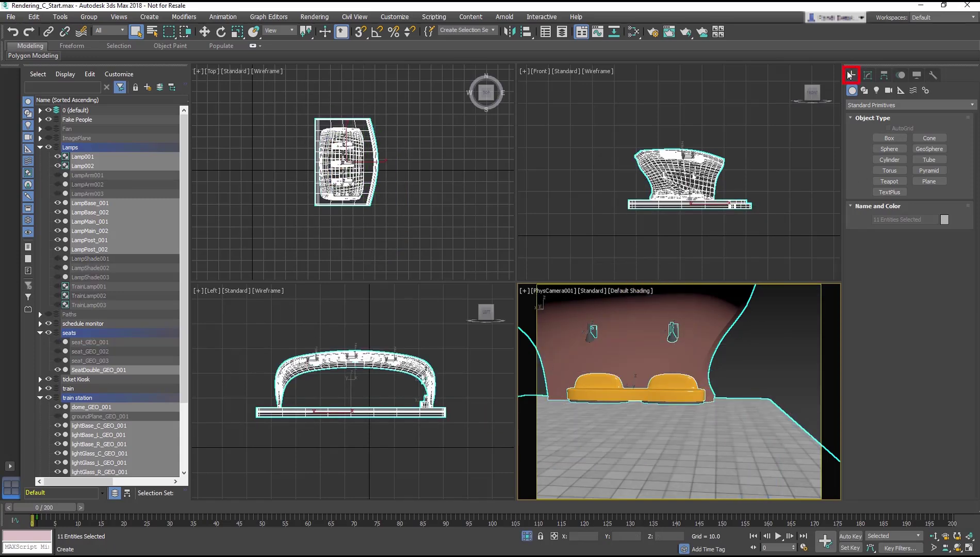
left_click(877, 91)
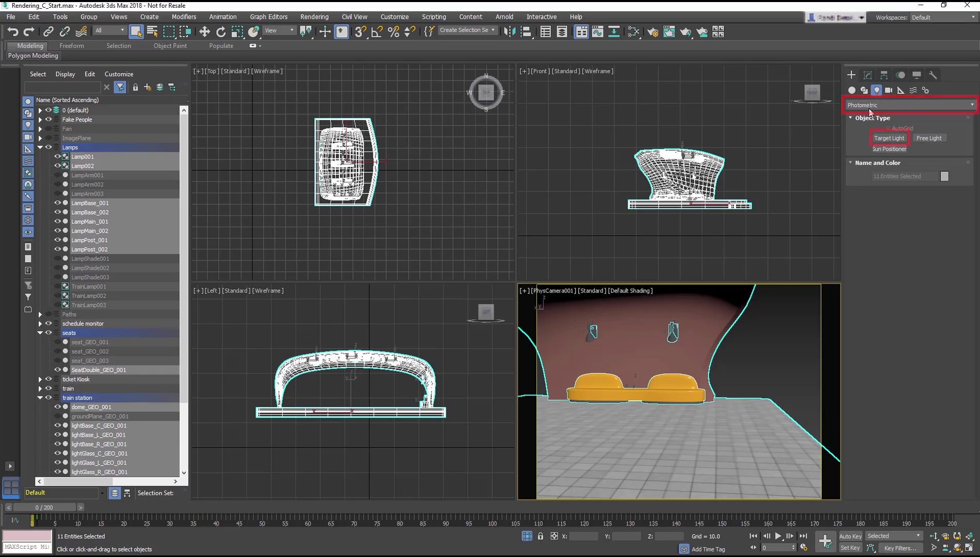
left_click(891, 139)
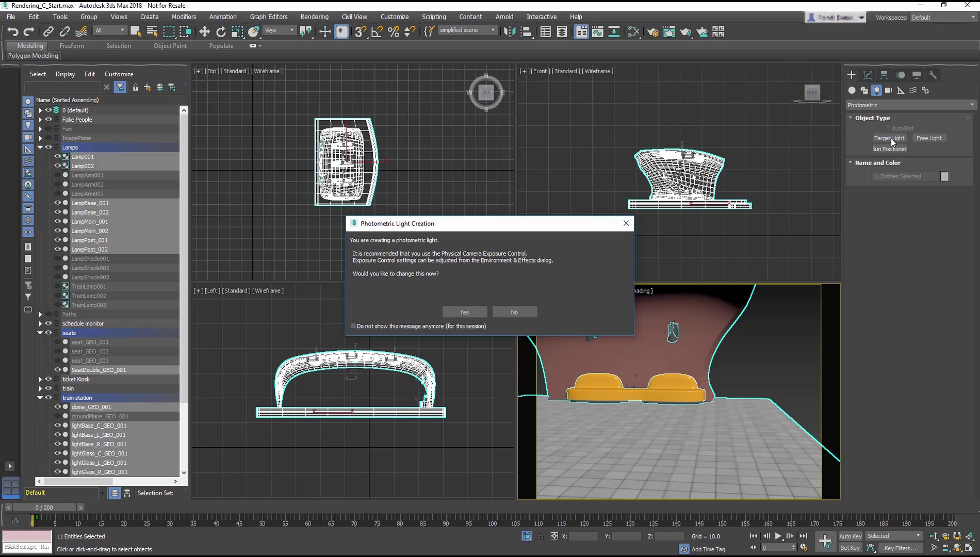
Accept the recommended Physical Camera Exposure Control.
left_click(464, 312)
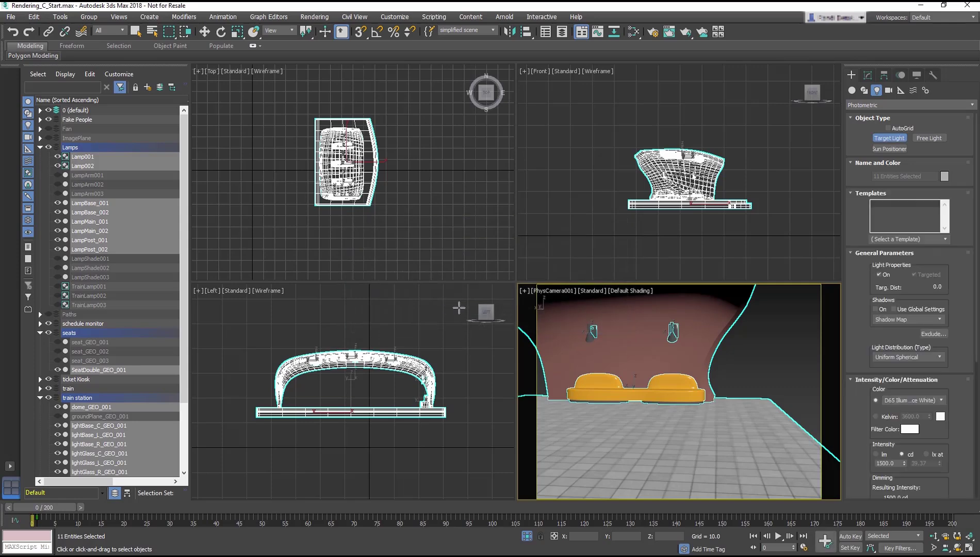
scroll(435, 381, "up", 4)
scroll(436, 381, "up", 2)
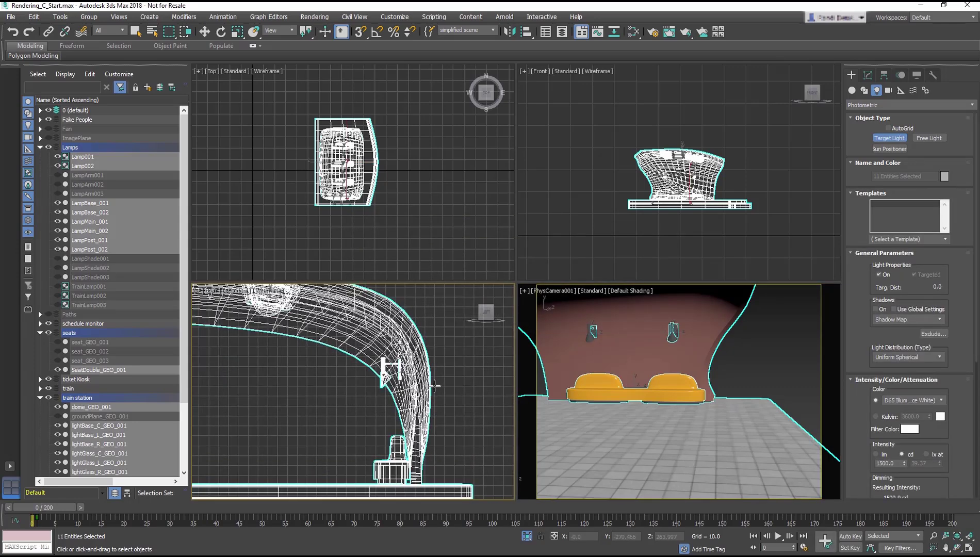
Place a Target Light at the wall lamp, aimed down at the seat.
right_click(468, 384)
left_click(468, 384)
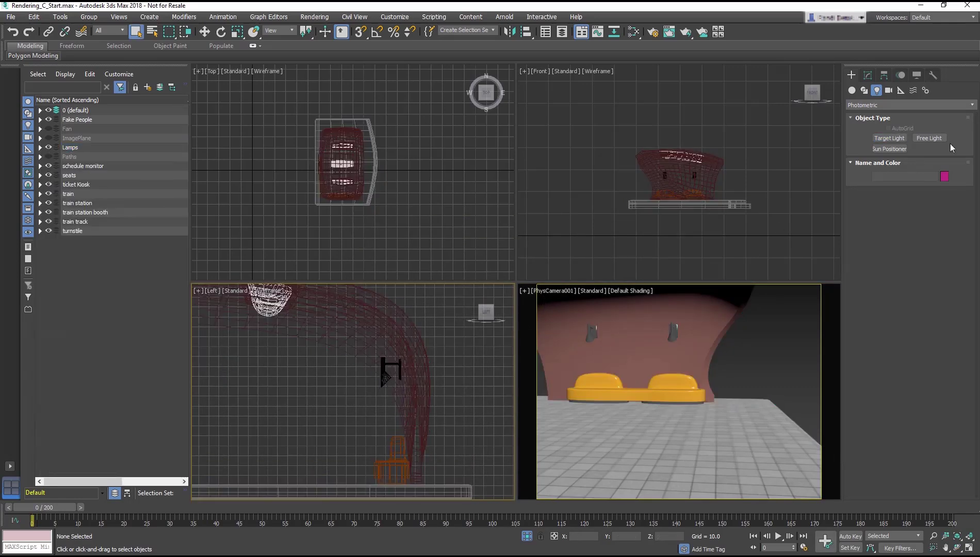
left_click(889, 138)
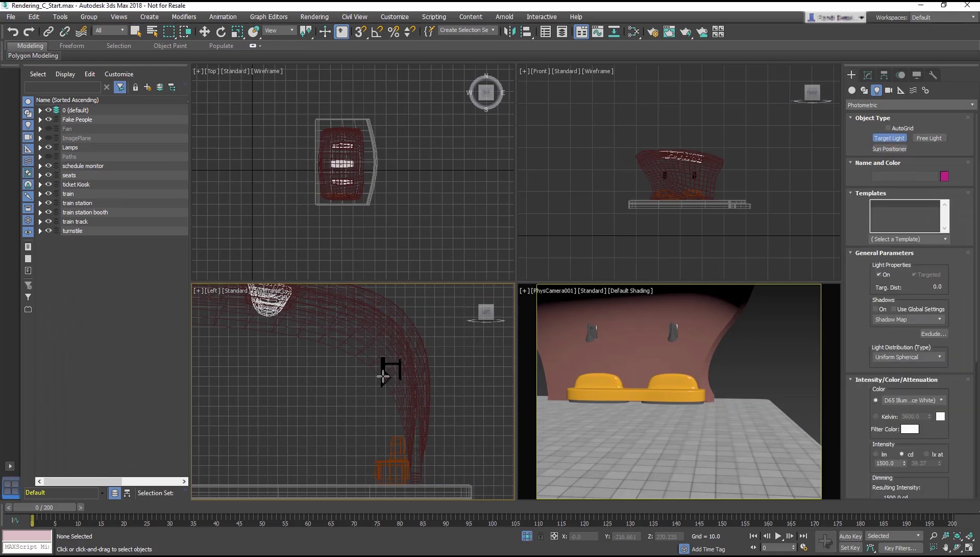
left_click_drag(383, 377, 401, 434)
scroll(453, 403, "up", 5)
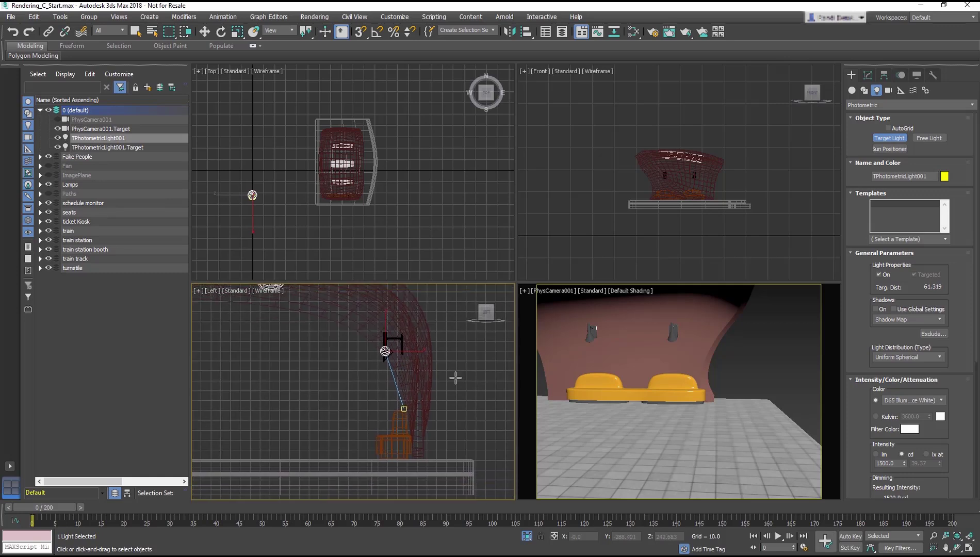
middle_click_drag(456, 378, 479, 380)
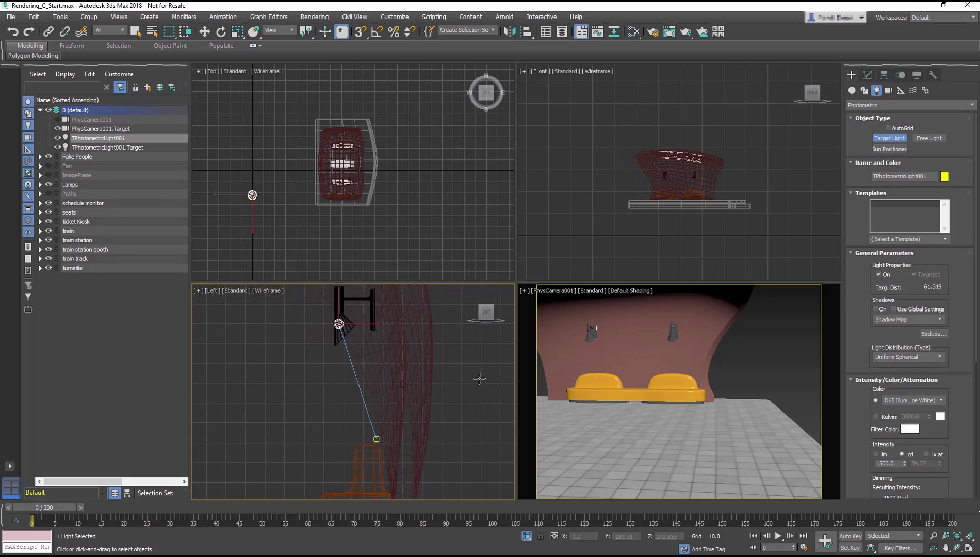
Select the light with its target and move both into the booth.
left_click(74, 147, "ctrl")
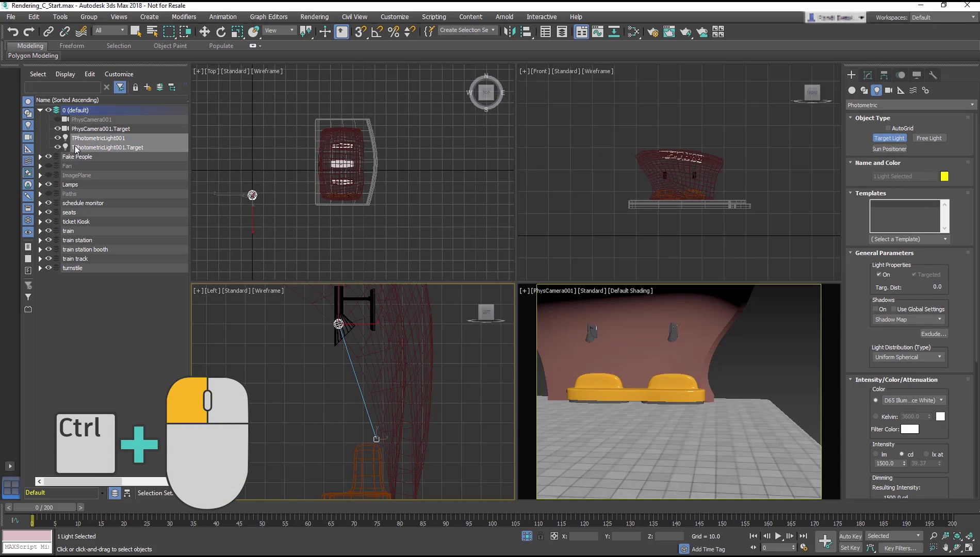
key("w")
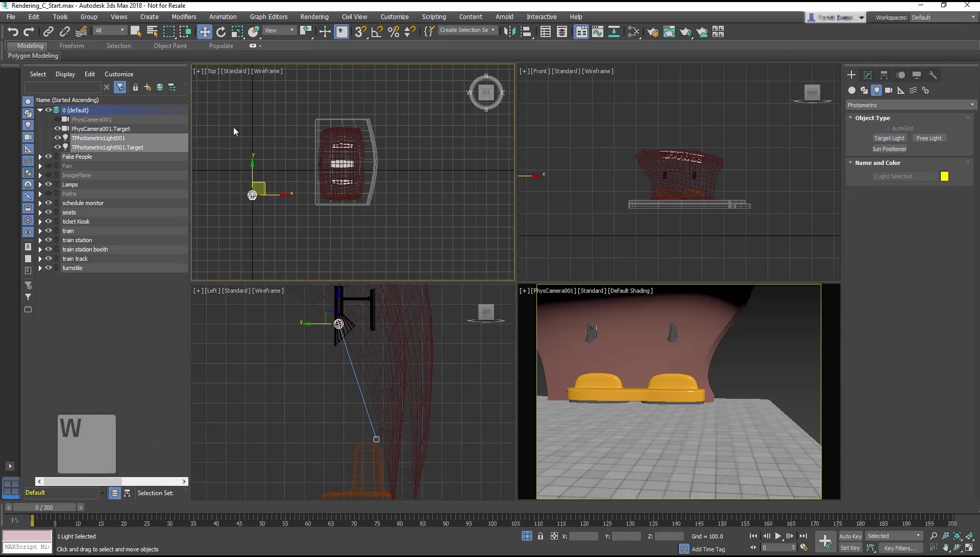
left_click_drag(284, 195, 365, 195)
scroll(364, 195, "up", 10)
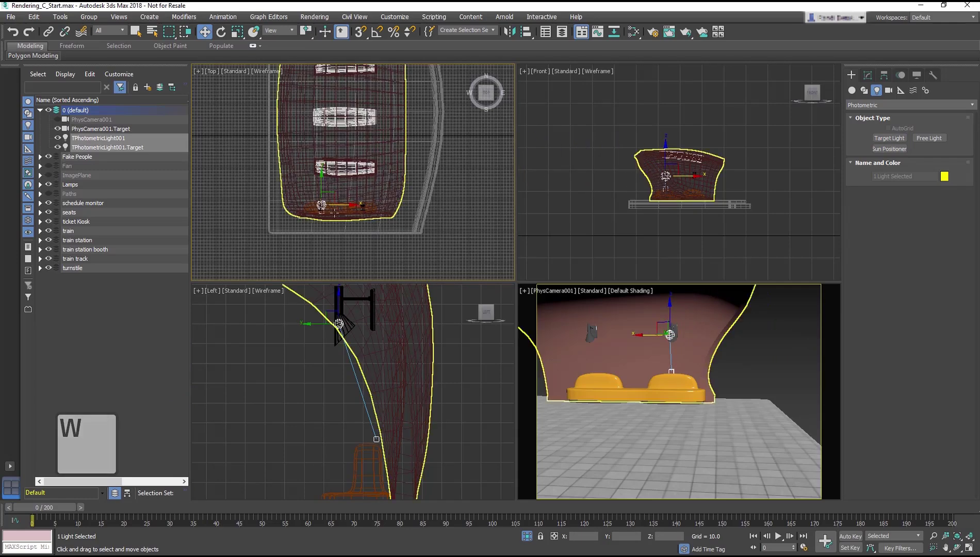
left_click_drag(303, 148, 295, 148)
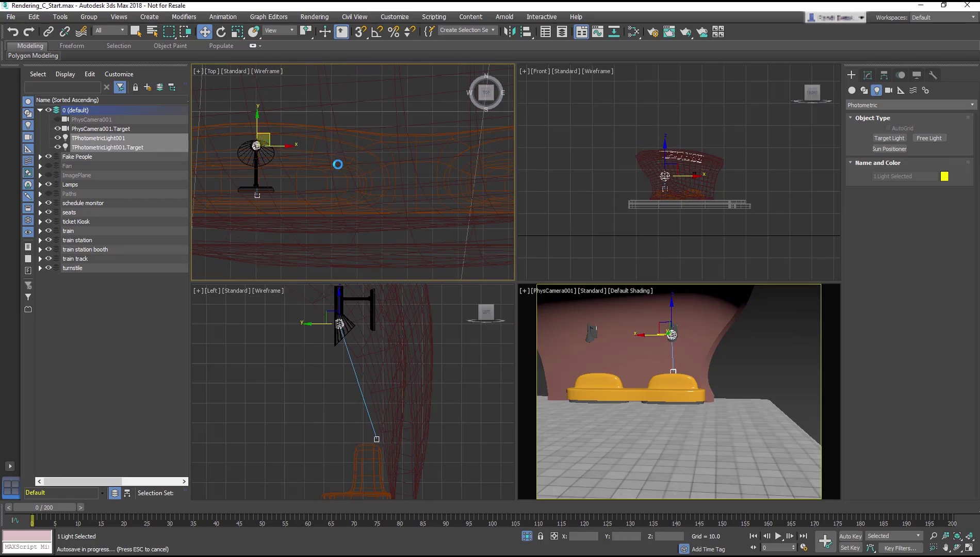
scroll(337, 164, "up", 5)
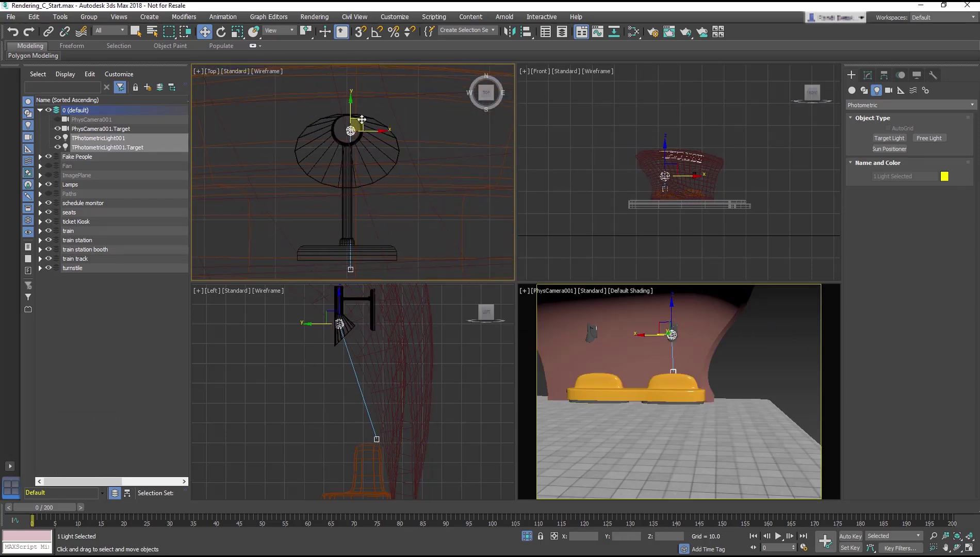
Shift-drag a copy of the wall light left over the second yellow seat.
left_click_drag(364, 125, 361, 127)
right_click(742, 387)
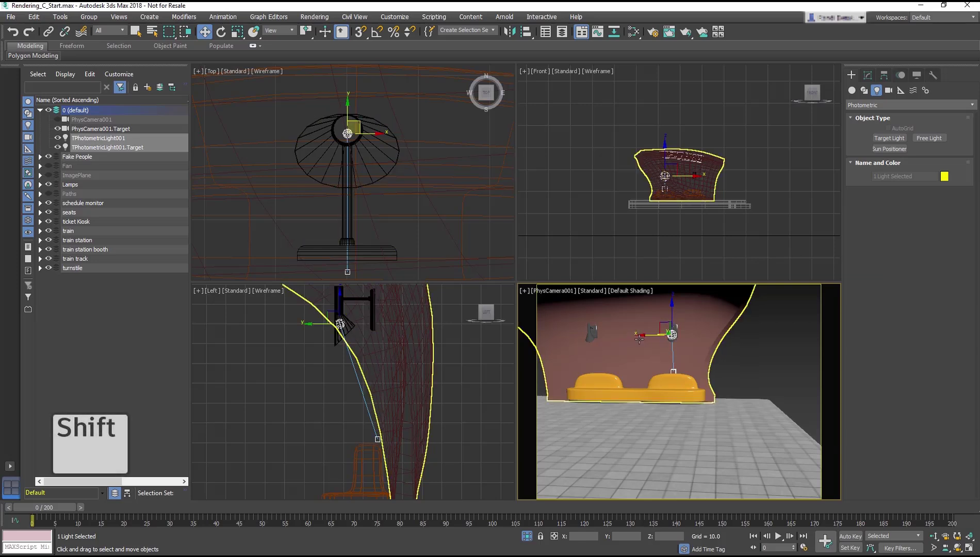
left_click_drag(643, 336, 560, 343, "shift")
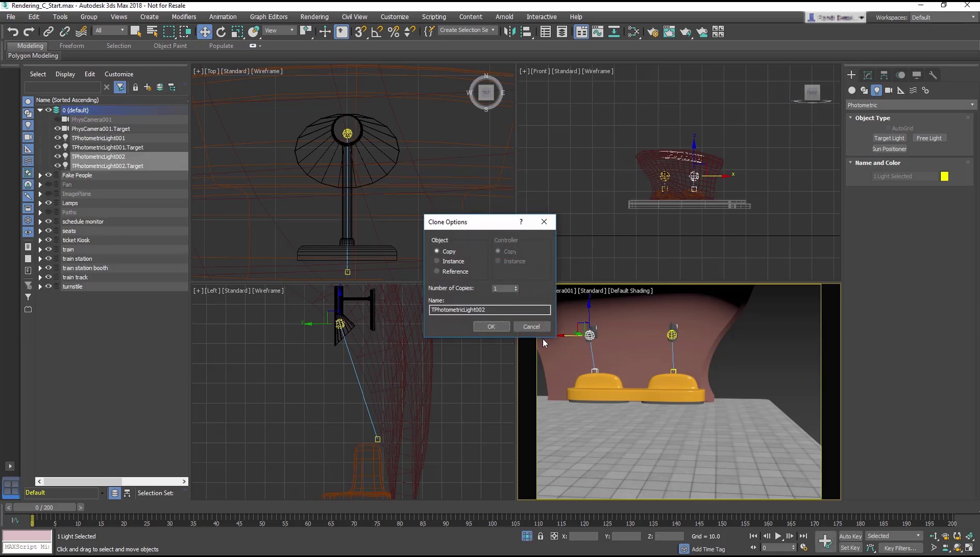
Create the copy as an Instance, TPhotometricLight002, and frame it with its target.
left_click(450, 261)
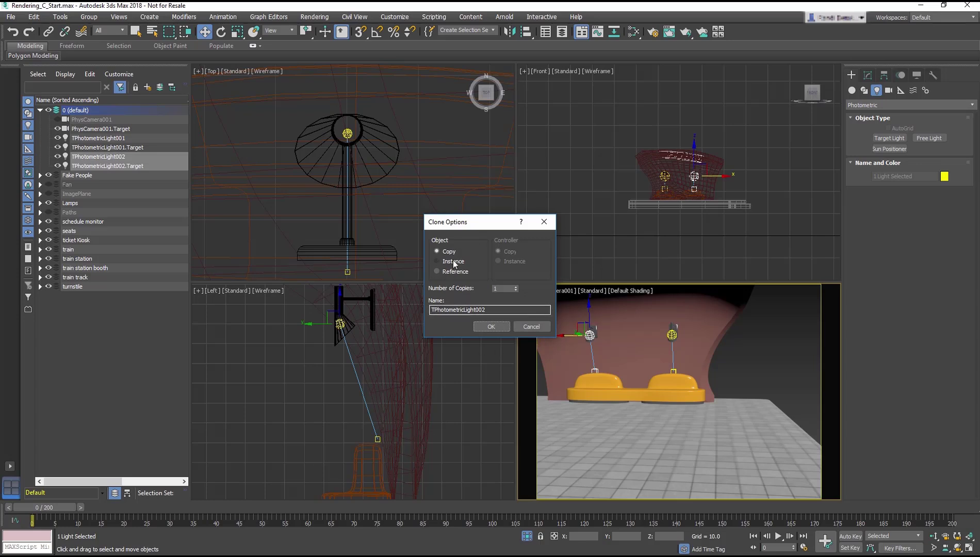
left_click(492, 327)
scroll(442, 133, "down", 3)
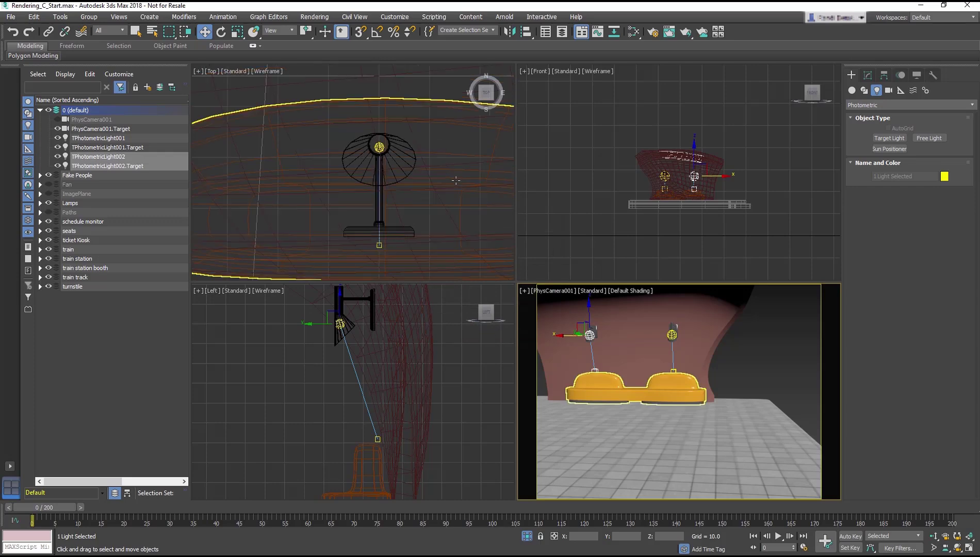
key("z")
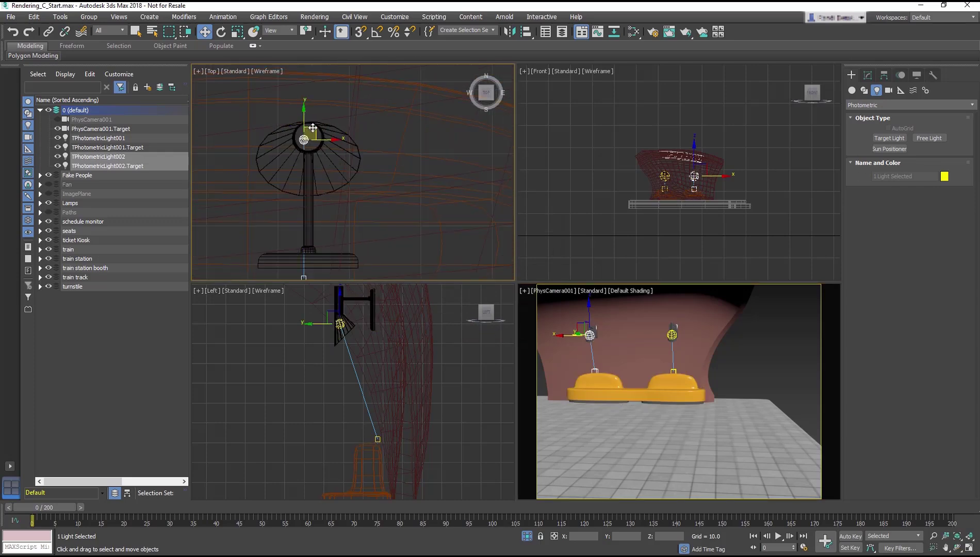
End isolation so the full train station scene shows again.
right_click(419, 202)
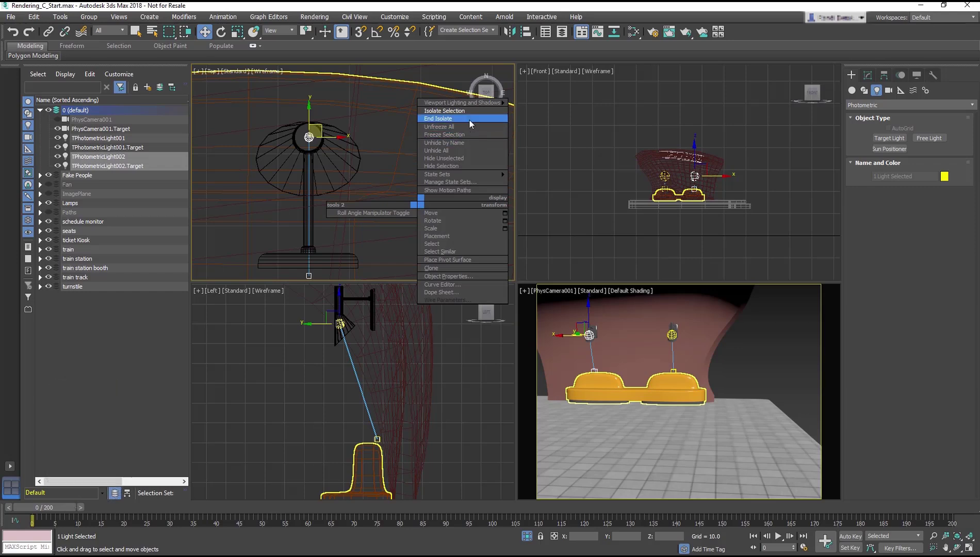
left_click(468, 119)
right_click(789, 337)
Deselect the light, render the camera view with both wall lights, then close the frame window.
left_click(775, 343)
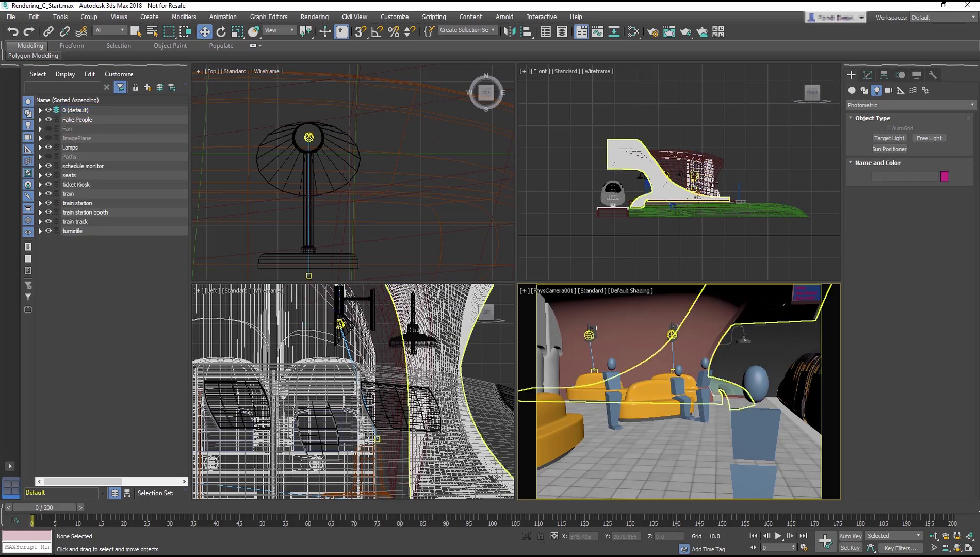
left_click(686, 32)
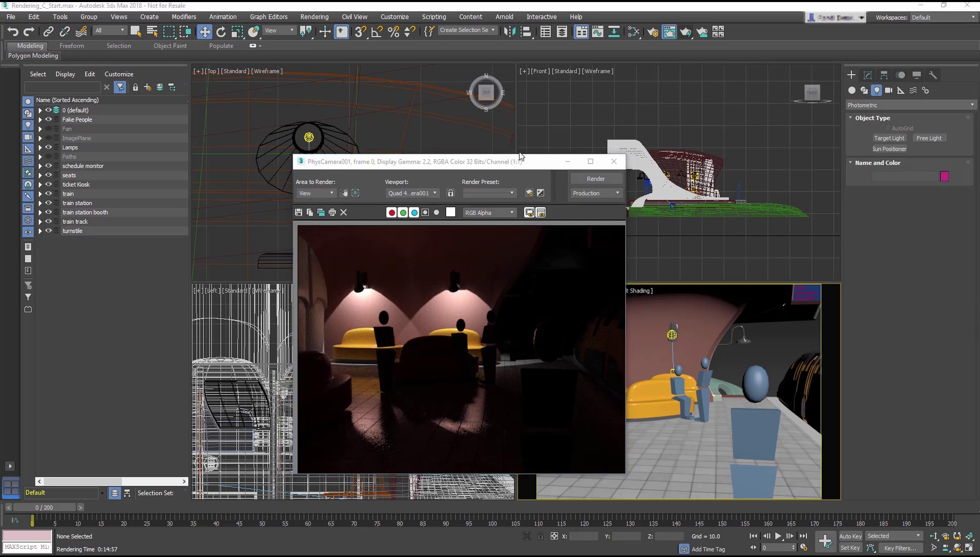
left_click_drag(461, 165, 554, 164)
left_click(708, 162)
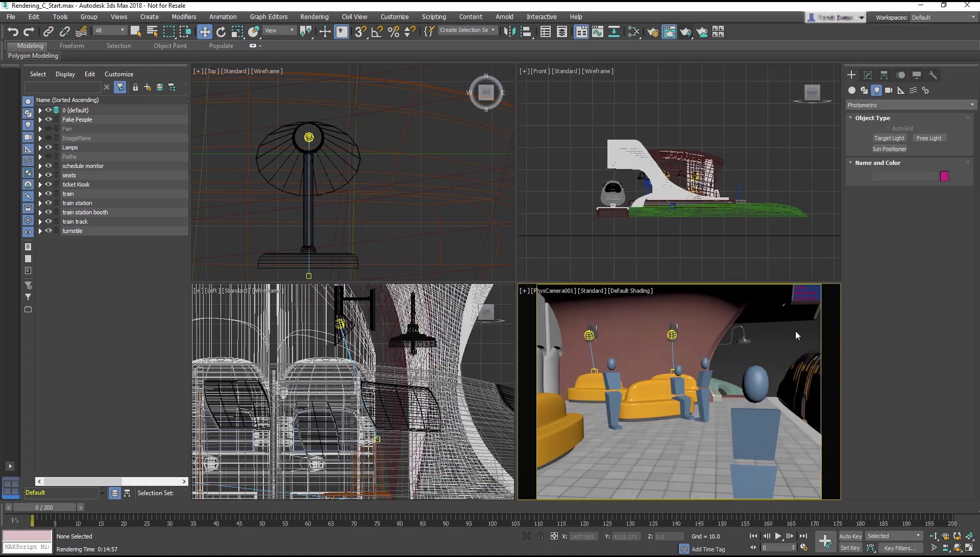
In the Slate Material Editor, add a Physical Material node named LightGlassNew.
left_click(631, 32)
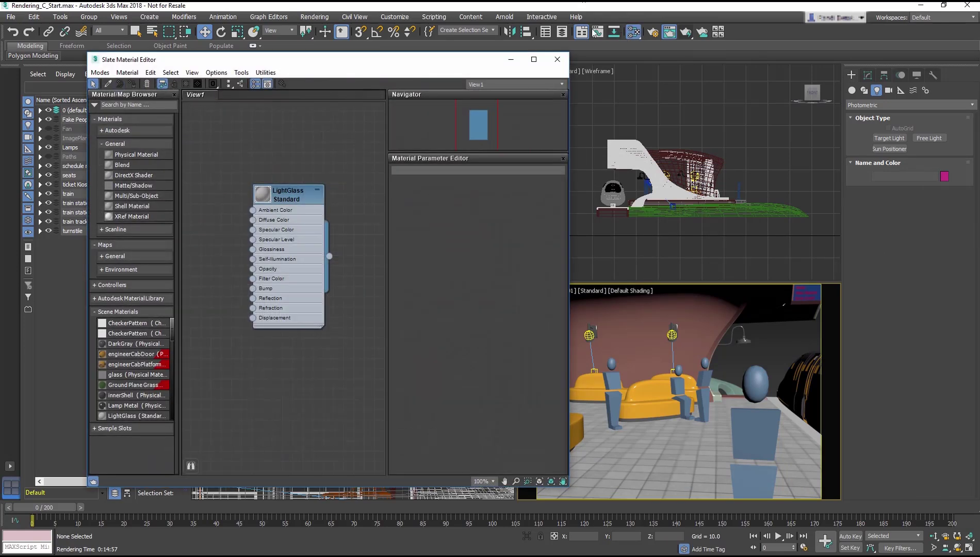
left_click_drag(333, 64, 659, 67)
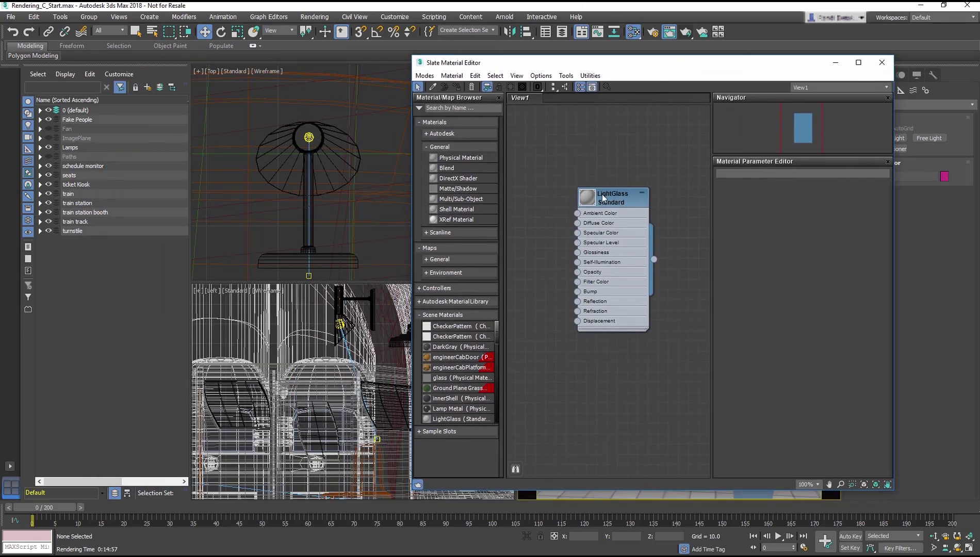
left_click_drag(626, 204, 696, 204)
left_click_drag(453, 157, 564, 166)
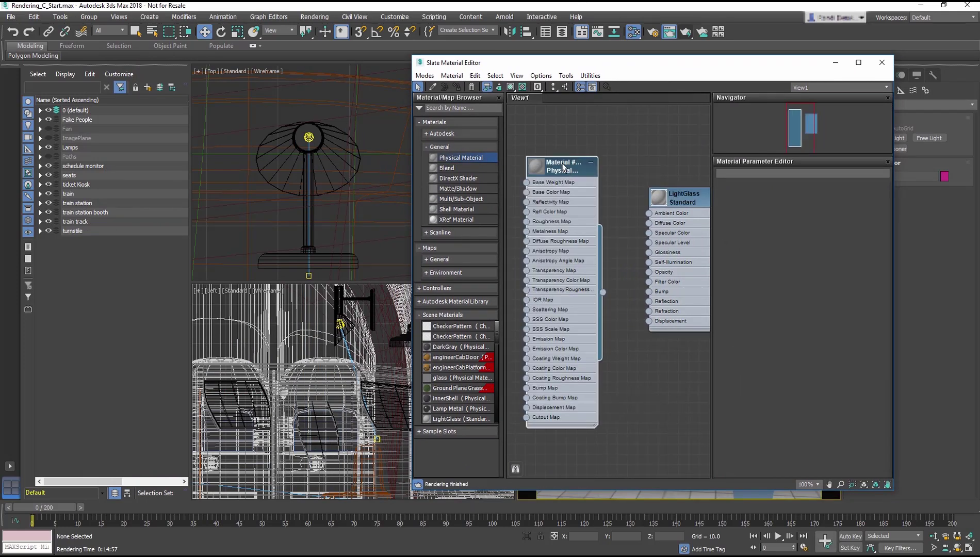
double_click(563, 167)
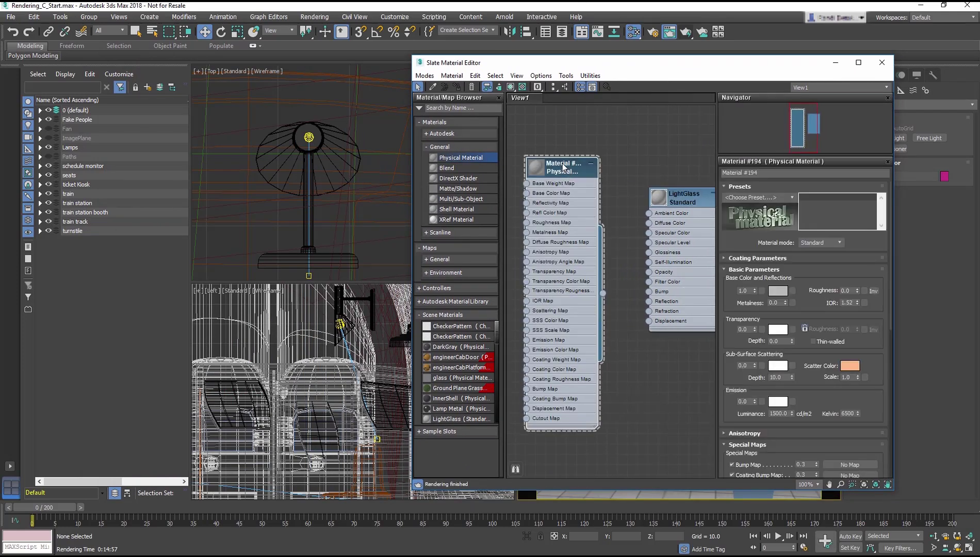
left_click(764, 172)
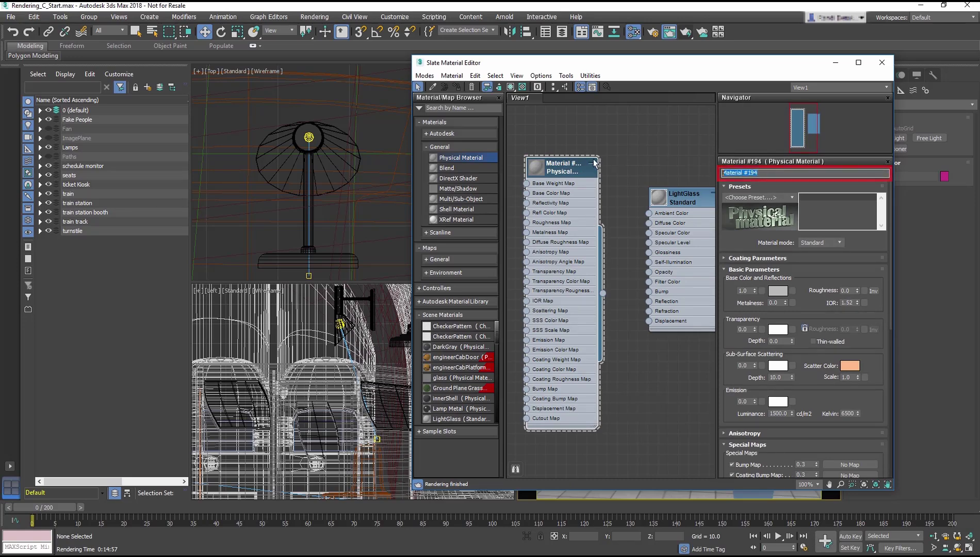
type("LightGlassNoew")
key("Return")
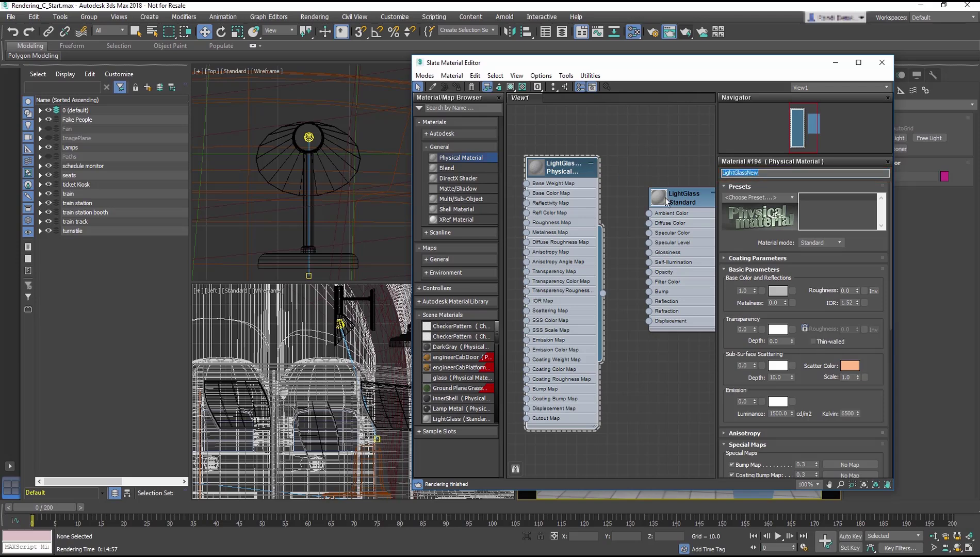
Set LightGlassNew's base colour to black and its emission weight to 1.0.
left_click(779, 291)
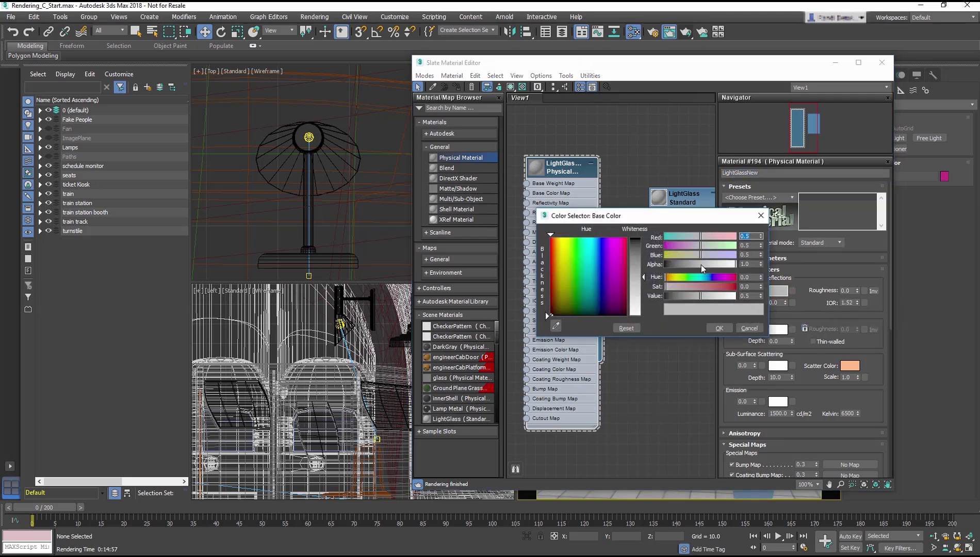
left_click_drag(676, 296, 653, 304)
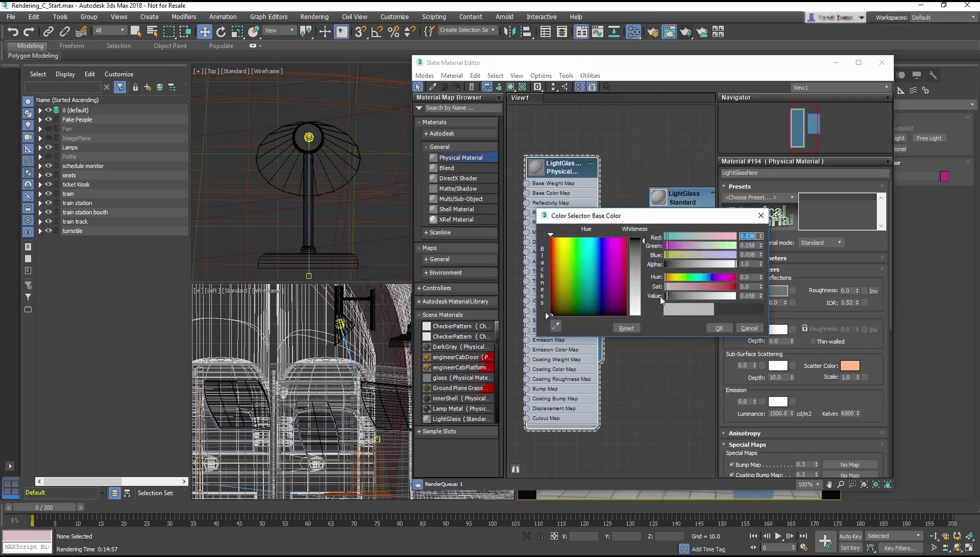
left_click(719, 328)
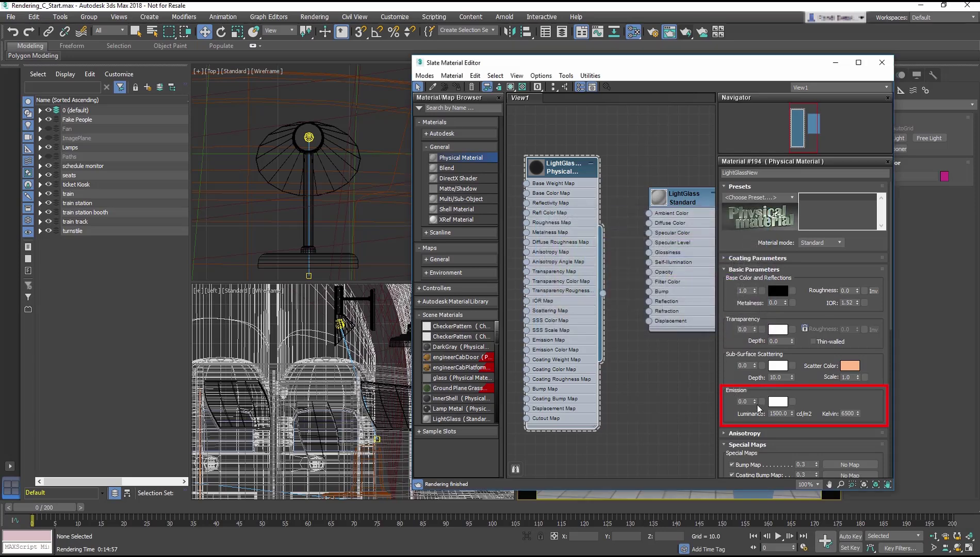
left_click_drag(756, 405, 761, 290)
Select the Ceiling Lights set, assign LightGlassNew to it, and close the editor.
left_click(492, 31)
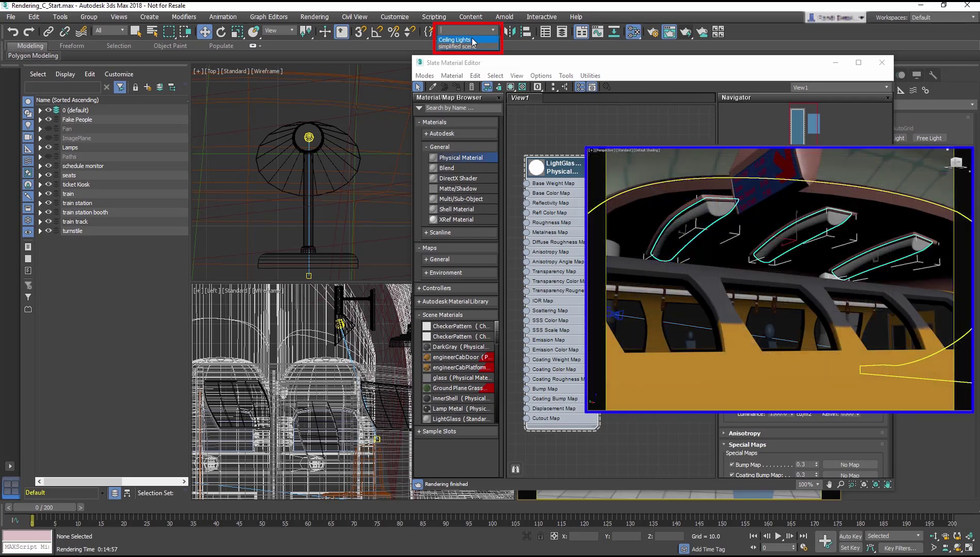
left_click(473, 41)
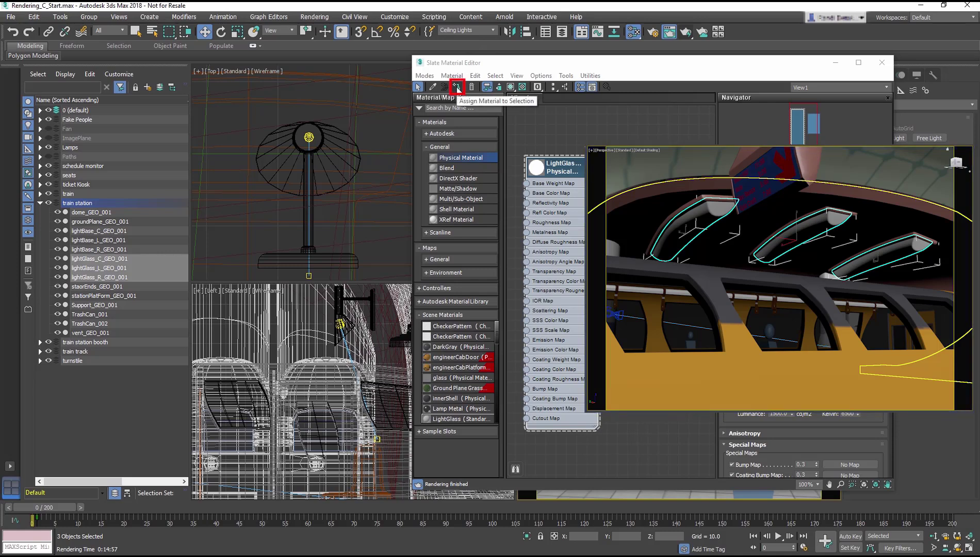
left_click(456, 88)
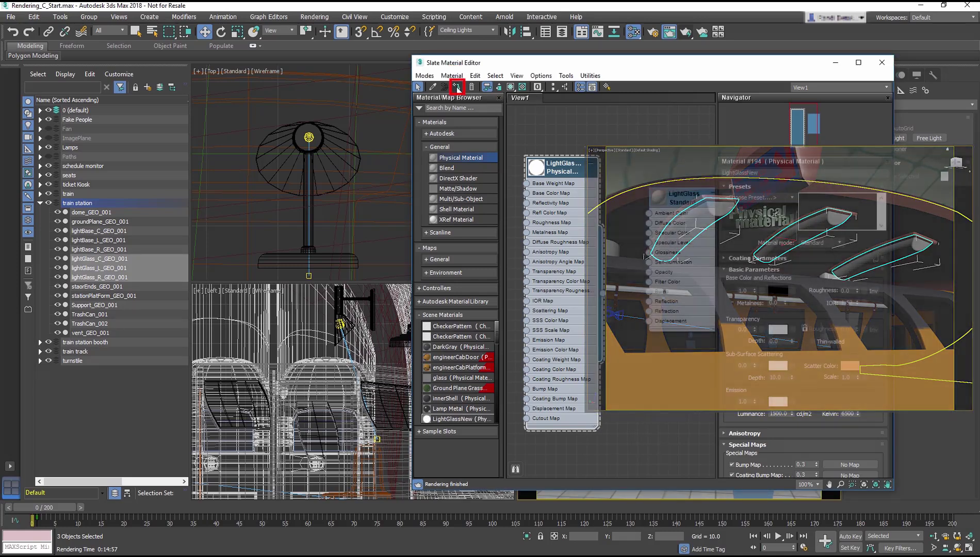
left_click(882, 62)
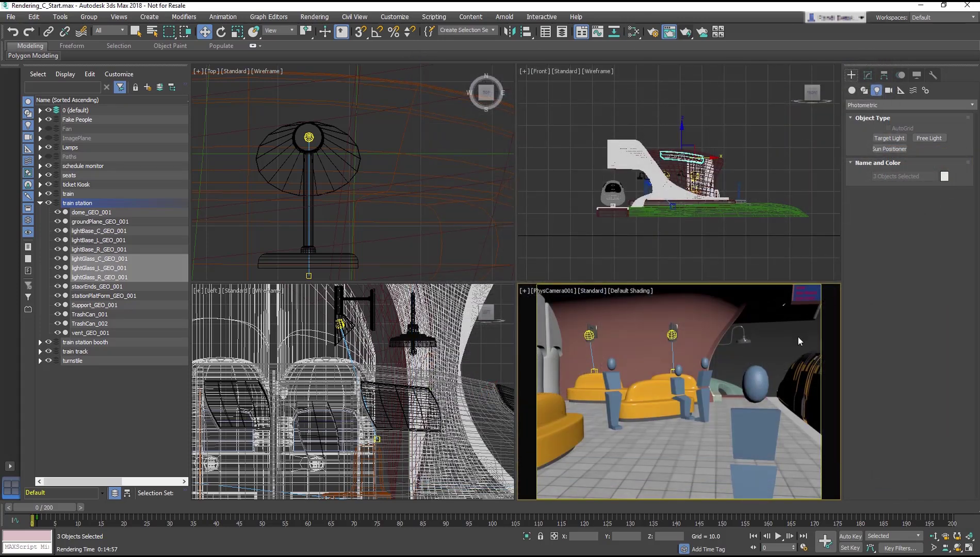
Render the camera view with the glowing glass and close the earlier dark render copy.
left_click(686, 33)
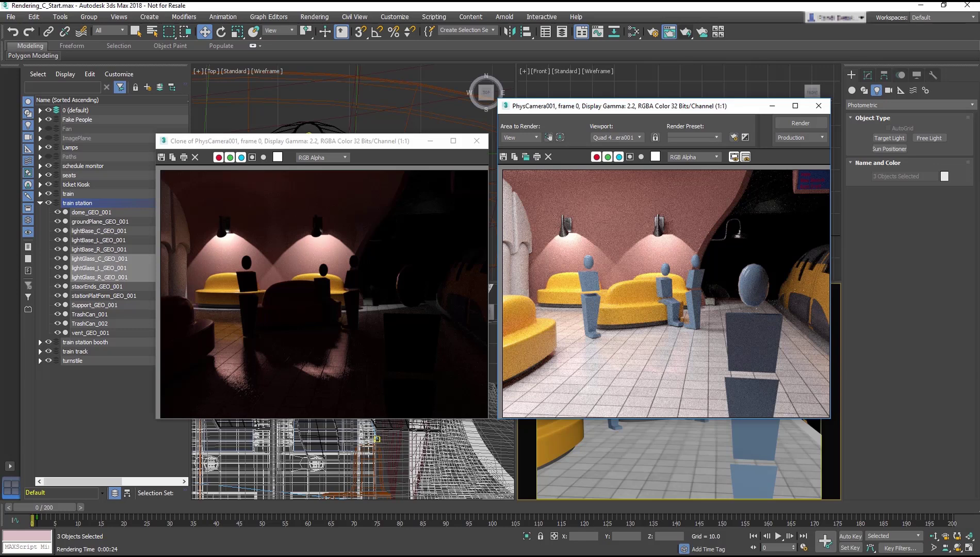
left_click(477, 141)
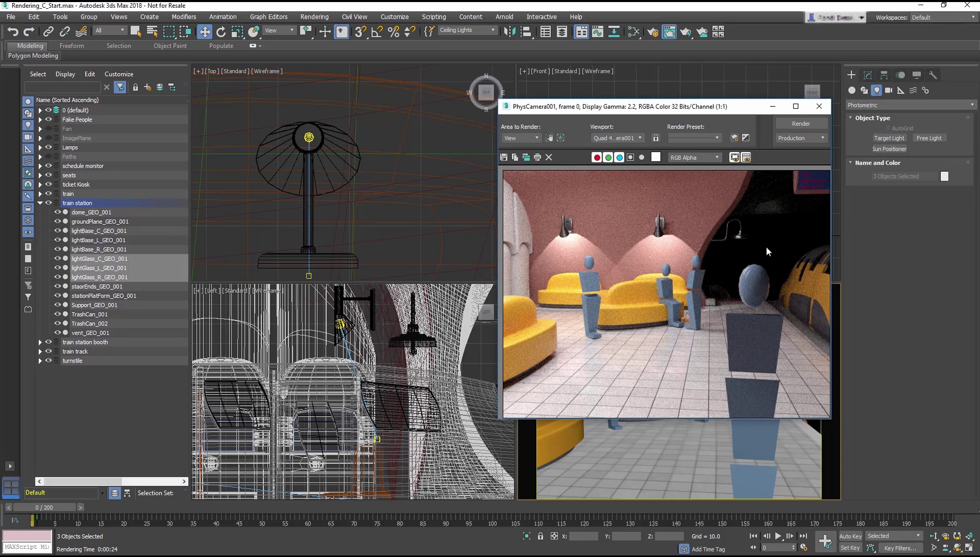
Close the render window and save the three light-glass objects as named selection 'Ceiling Lights'.
left_click(815, 109)
scroll(379, 170, "down", 5)
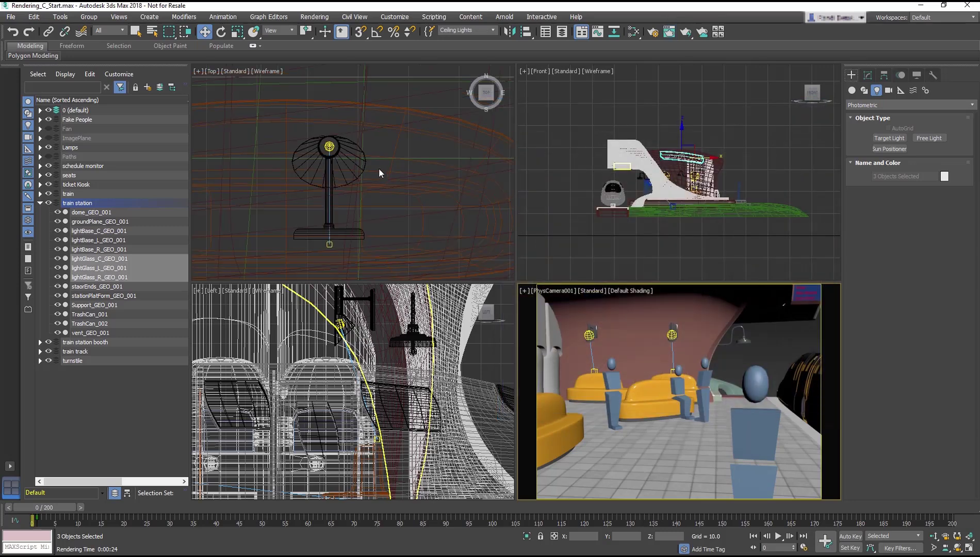
scroll(378, 169, "down", 4)
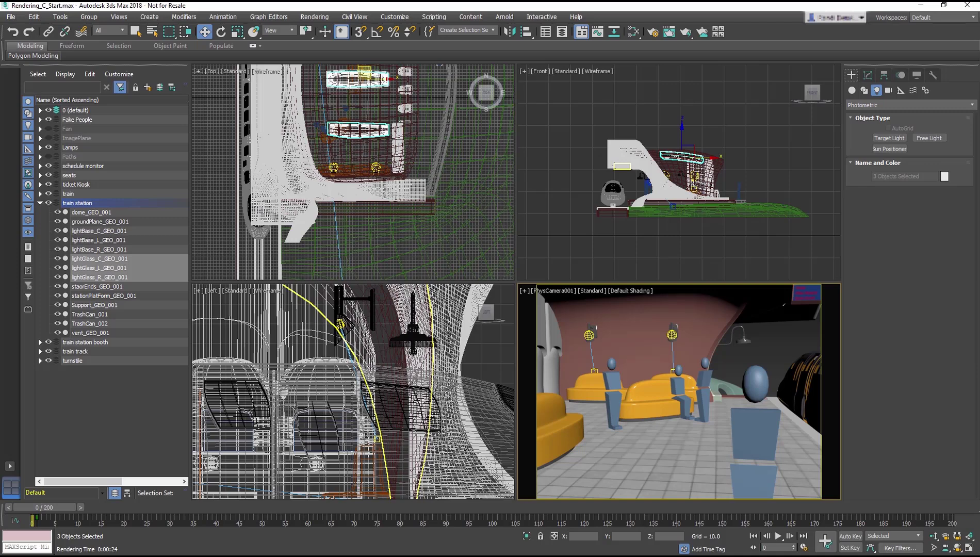
scroll(345, 381, "up", 8)
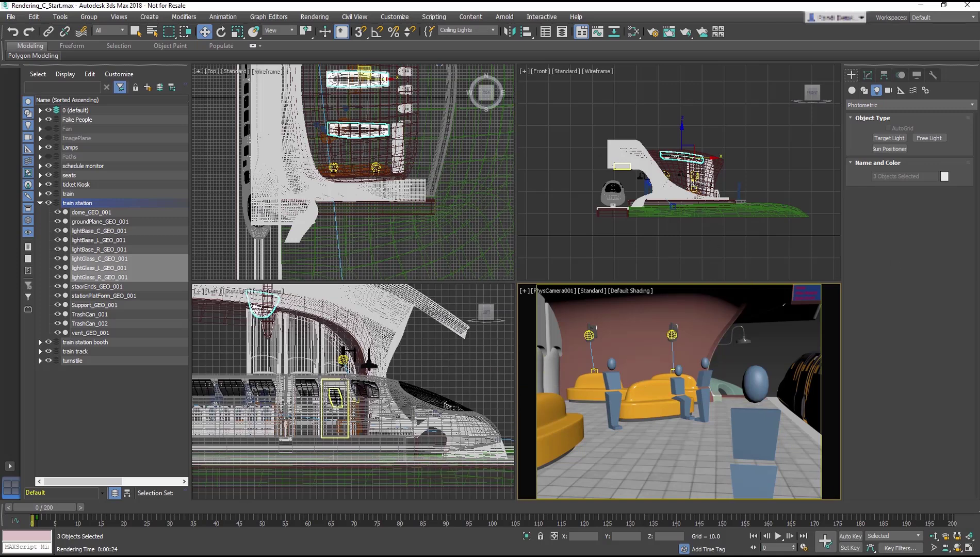
scroll(393, 398, "down", 5)
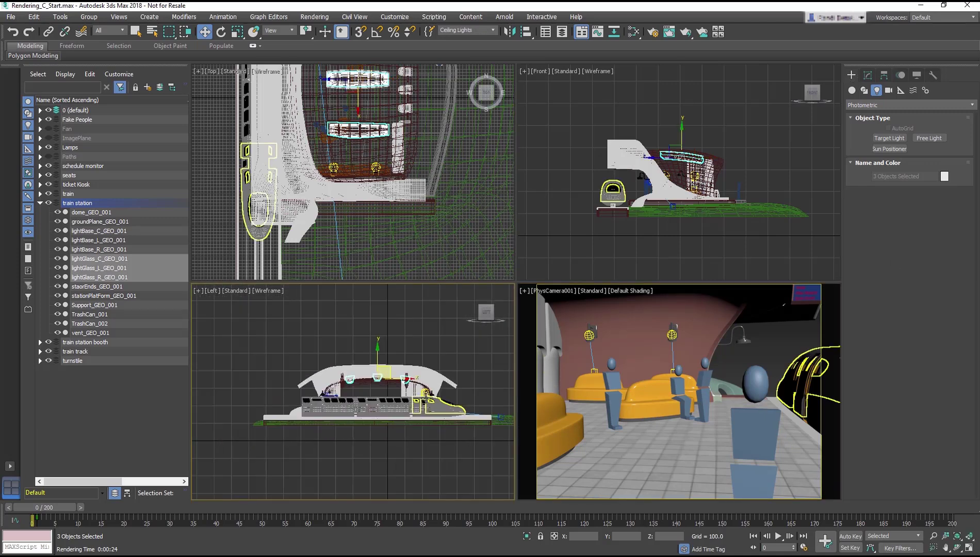
middle_click_drag(394, 397, 382, 418)
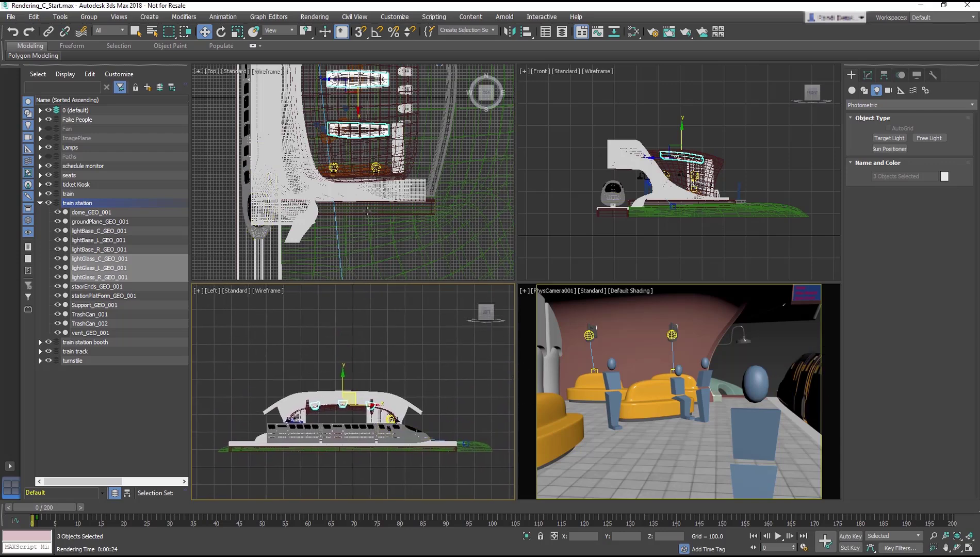
scroll(366, 209, "down", 3)
scroll(367, 209, "down", 3)
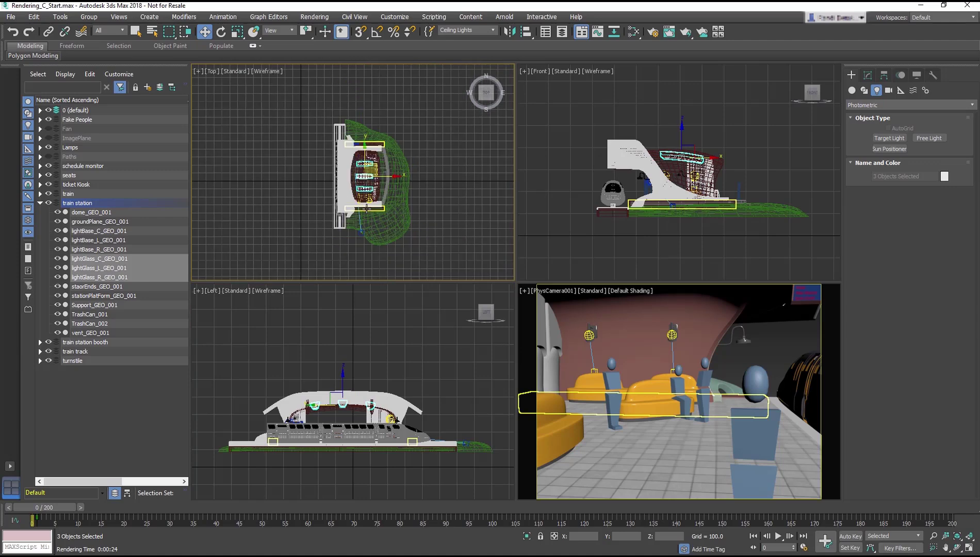
scroll(367, 207, "down", 1)
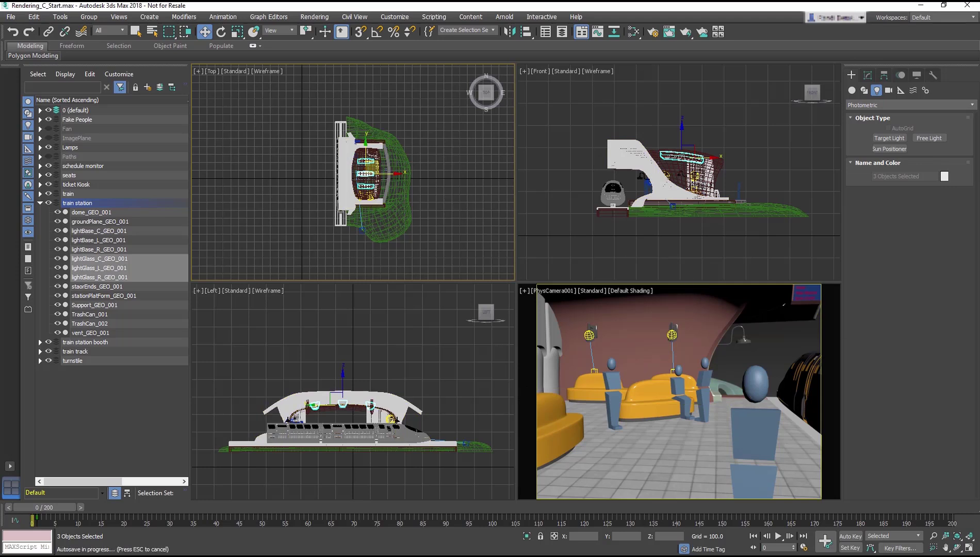
type("Ceiling Lights")
key("Return")
Place a Sun Positioner by the station in the Top view: compass radius about 55.6, sun about 922 units away.
left_click(888, 149)
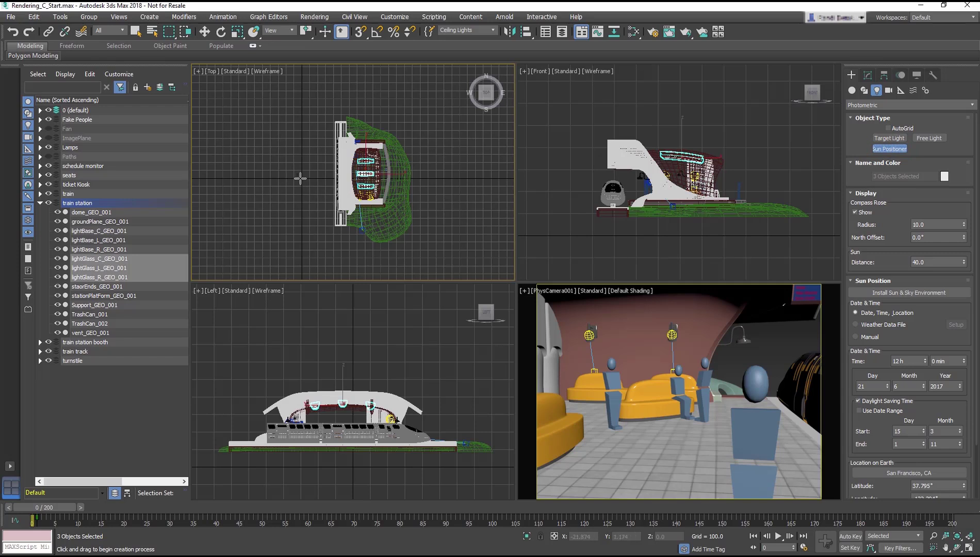
mouse_move(301, 179)
left_mouse_down()
mouse_move(335, 180)
mouse_move(301, 179)
left_mouse_up()
left_click_drag(269, 249, 251, 220)
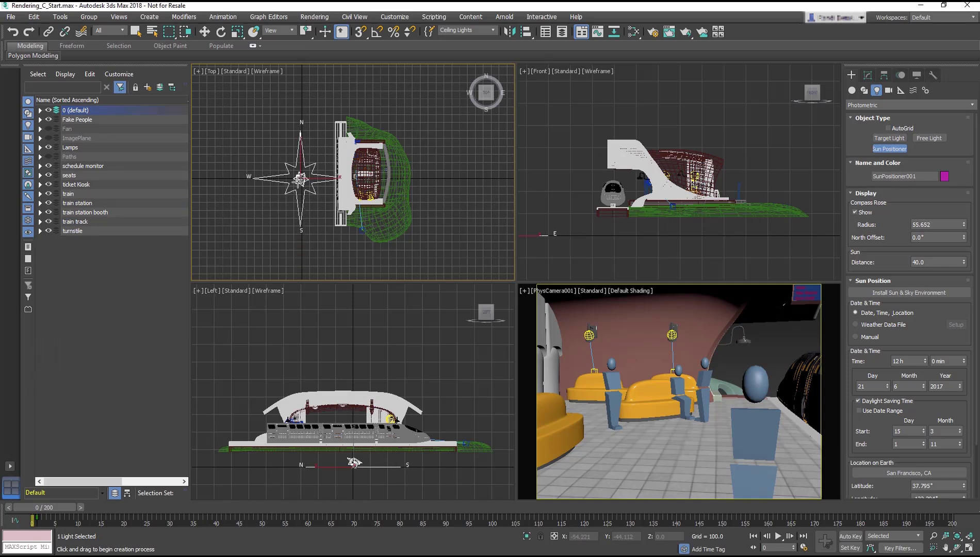
mouse_move(300, 133)
left_mouse_down()
mouse_move(277, 219)
mouse_move(286, 201)
mouse_move(320, 206)
mouse_move(289, 199)
mouse_move(323, 208)
mouse_move(261, 157)
mouse_move(289, 204)
mouse_move(333, 147)
mouse_move(300, 140)
left_mouse_up()
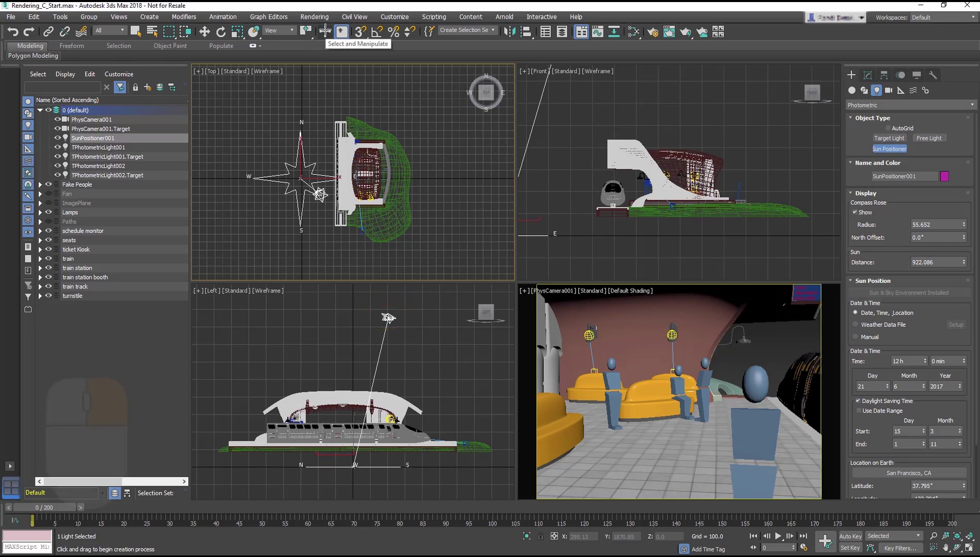
right_click(260, 126)
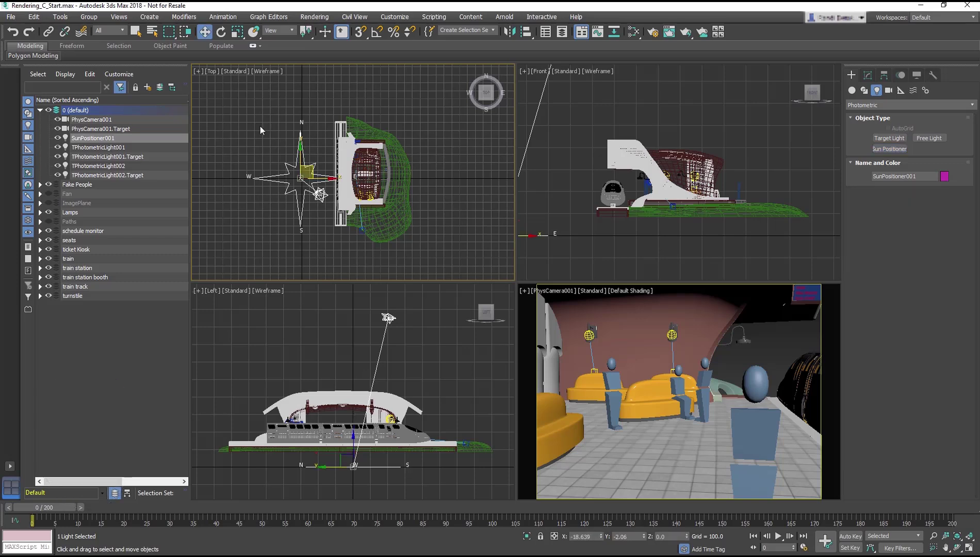
Change the sun positioner's Date & Time minutes, moving the sun to azimuth 168.681°, altitude 75.354°.
left_click(868, 75)
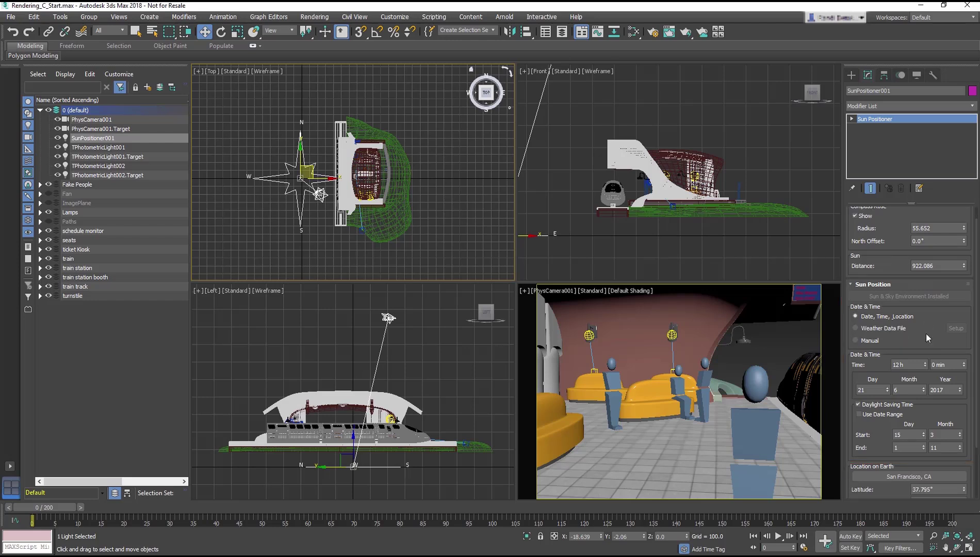
scroll(967, 344, "down", 1)
left_click_drag(964, 350, 979, 378)
scroll(977, 382, "down", 2)
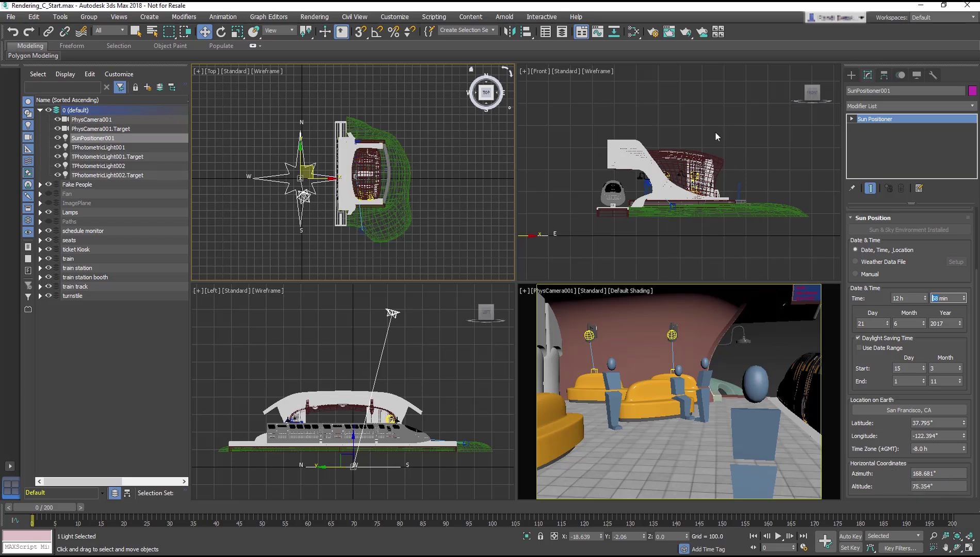
Open the Environment and Effects window from the Rendering menu and move it up-left.
left_click(315, 17)
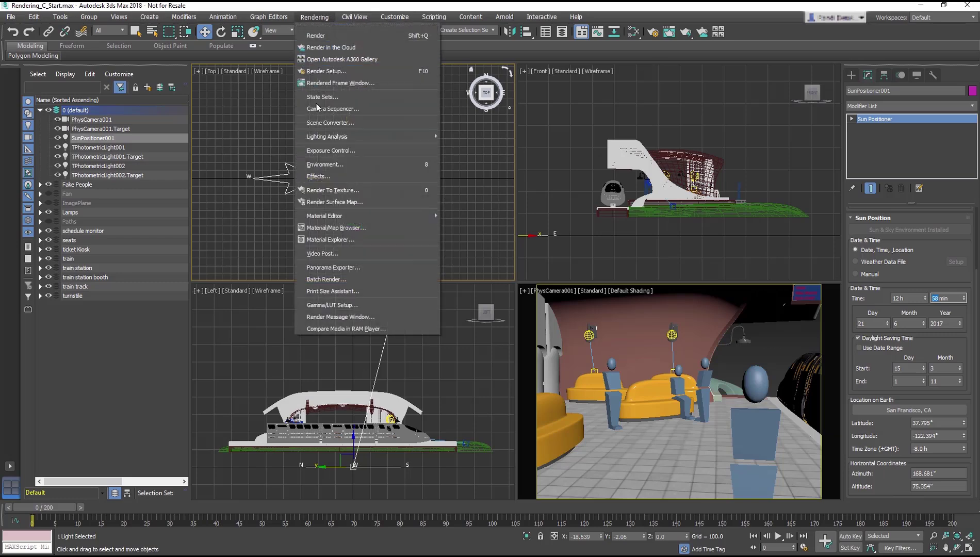
left_click(326, 165)
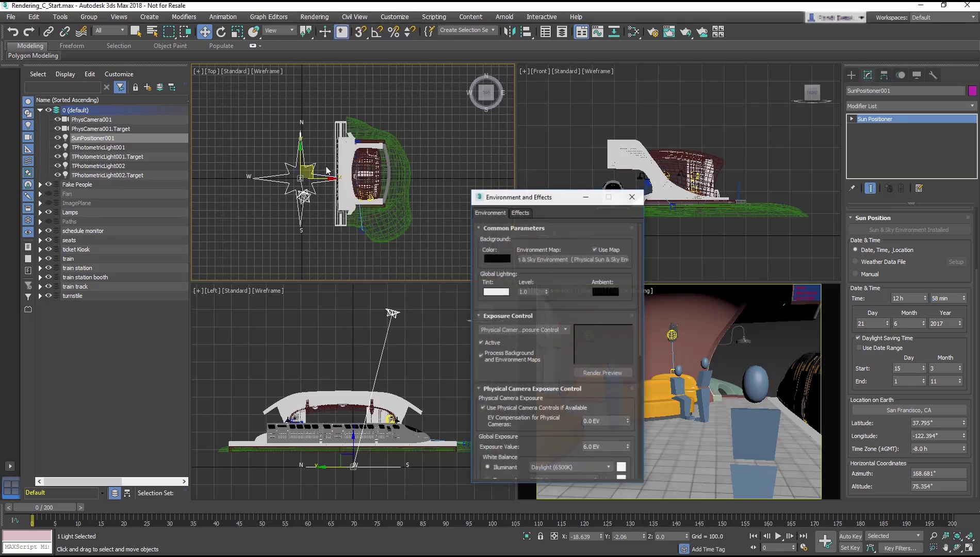
left_click_drag(563, 201, 428, 159)
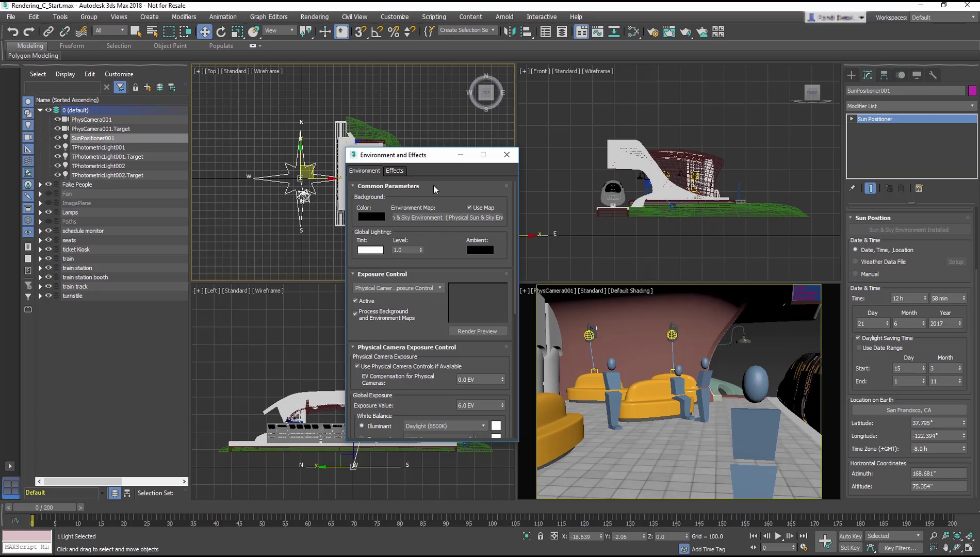
left_click_drag(422, 156, 356, 135)
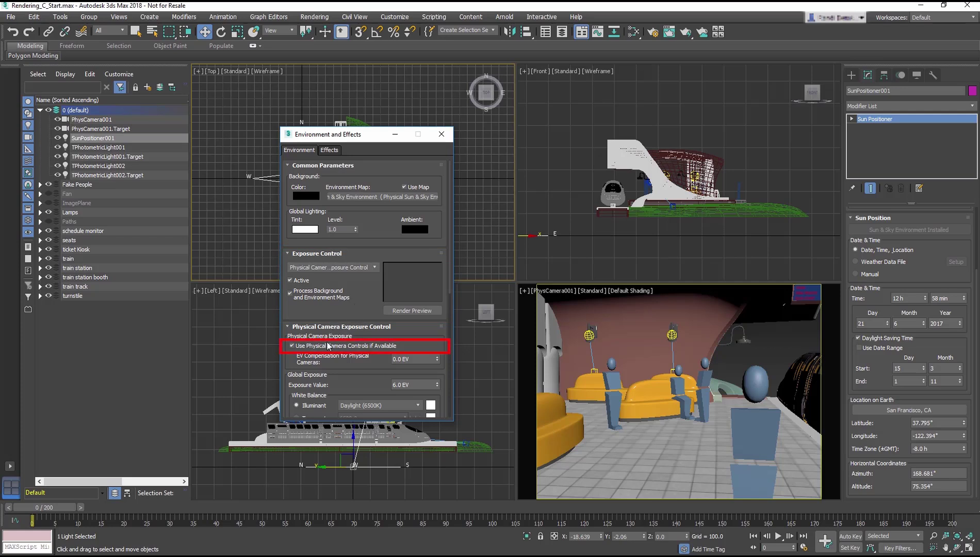
Turn off Use Physical Camera Controls and set the global Exposure Value to 12.0 EV.
left_click(292, 346)
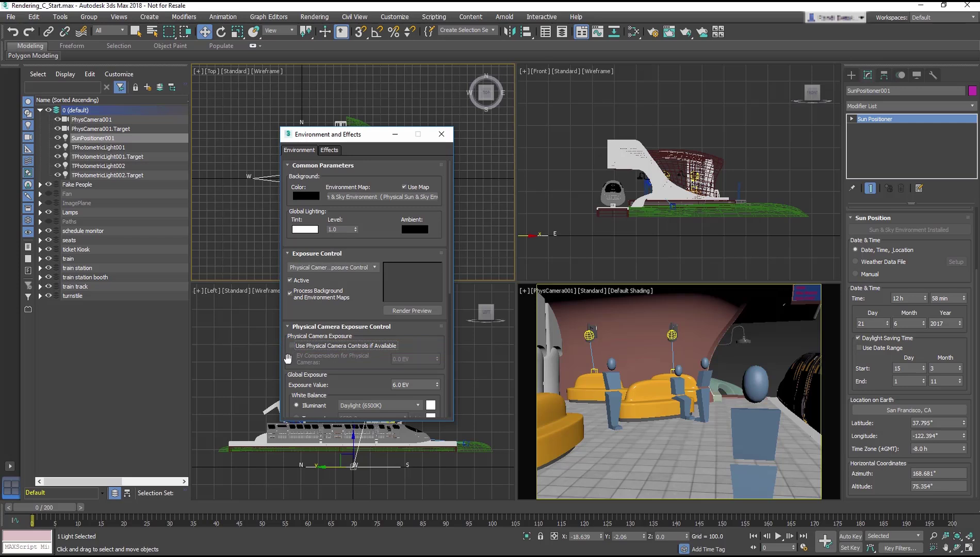
left_click_drag(286, 356, 277, 226)
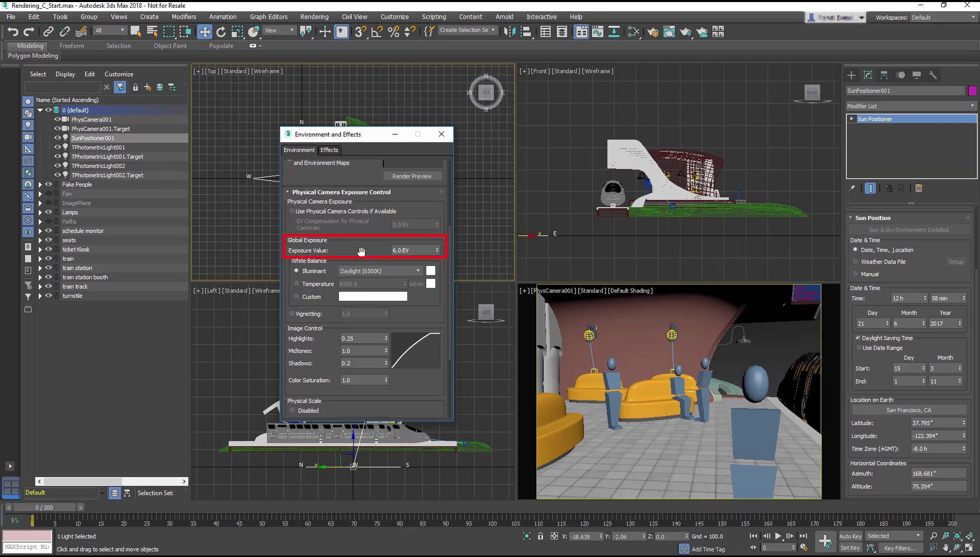
left_click(417, 251)
type("12")
key("Return")
Render the PhysCamera001 view at 12.0 EV and make the ImagePlane layer visible.
right_click(632, 344)
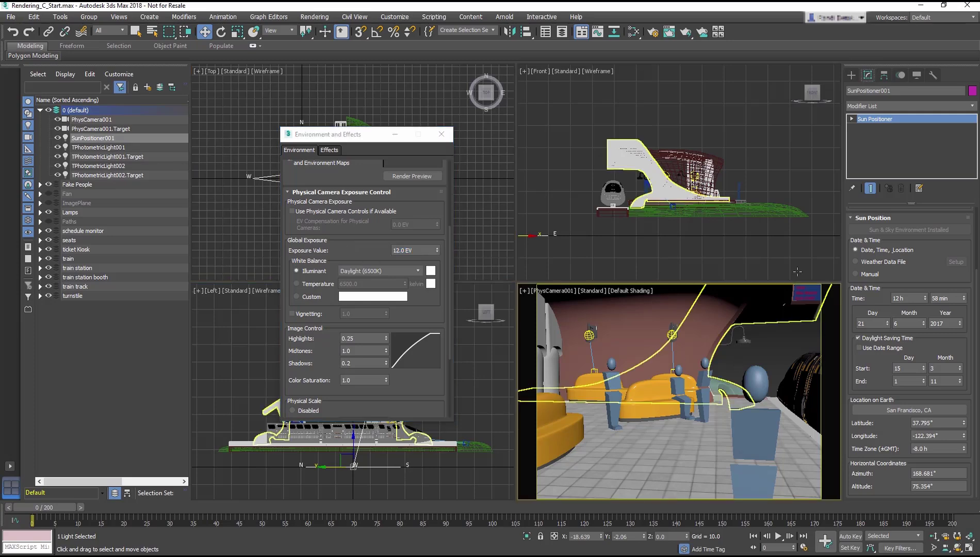
left_click(687, 32)
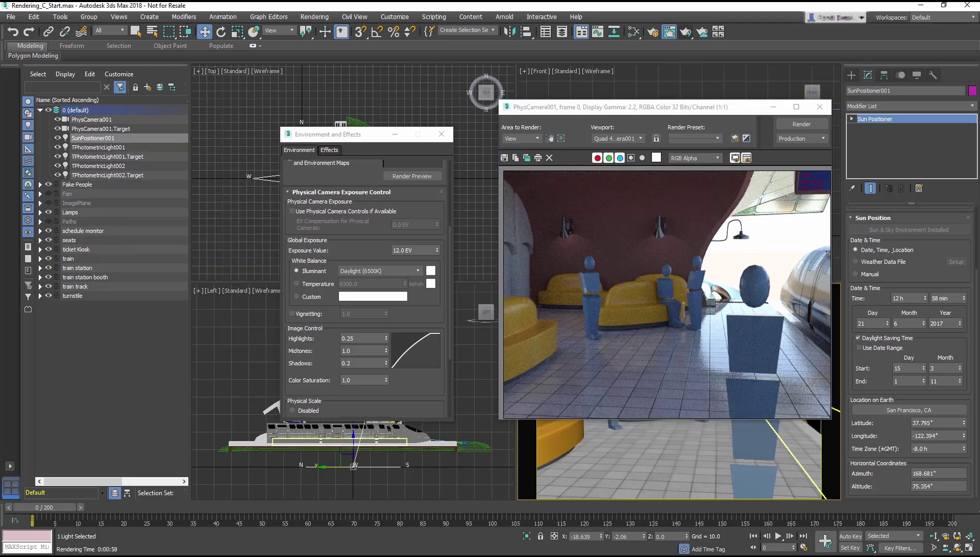
left_click(47, 203)
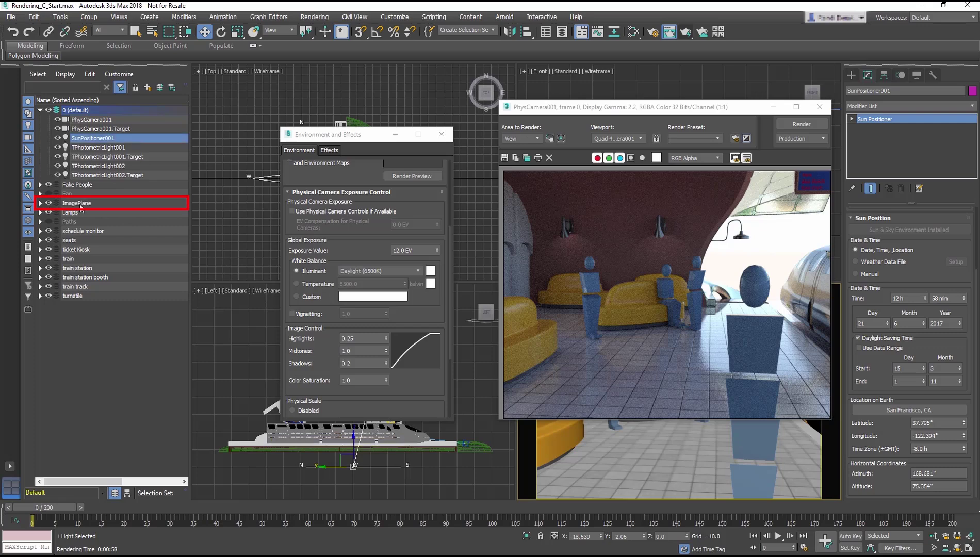
mouse_move(746, 108)
left_mouse_down()
mouse_move(513, 104)
mouse_move(444, 127)
left_mouse_up()
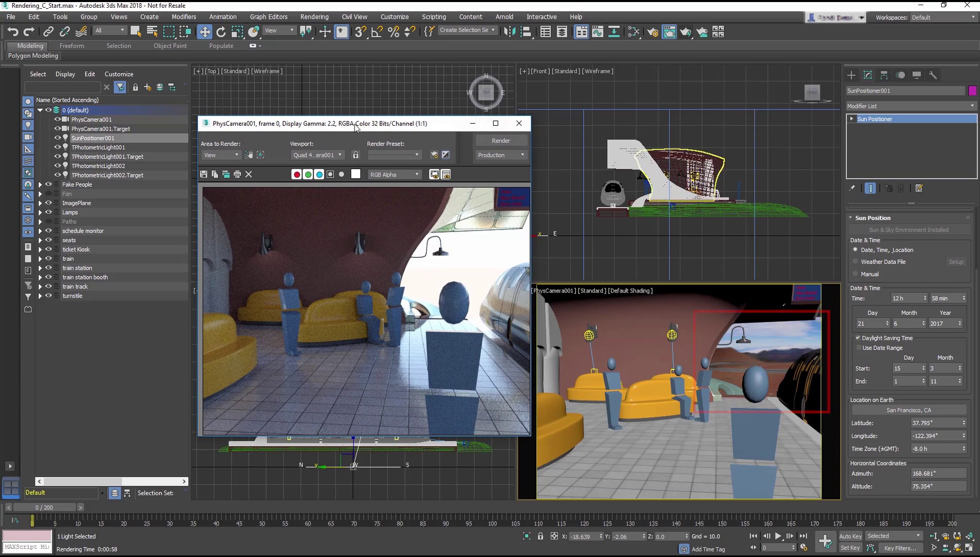
Lower the exposure to 11.0 EV, re-render the camera view, and orbit around the image plane.
left_click_drag(443, 123, 754, 122)
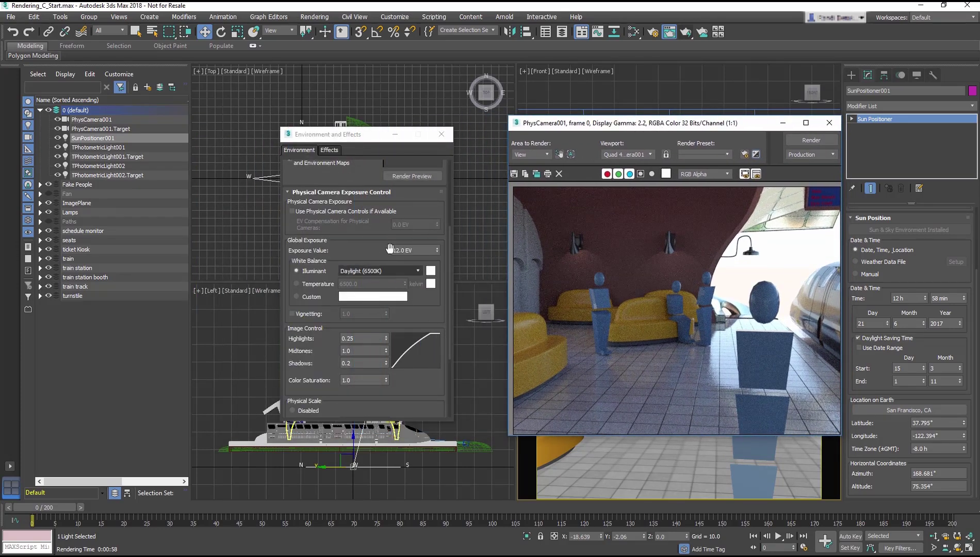
left_click(412, 250)
type("11")
key("Return")
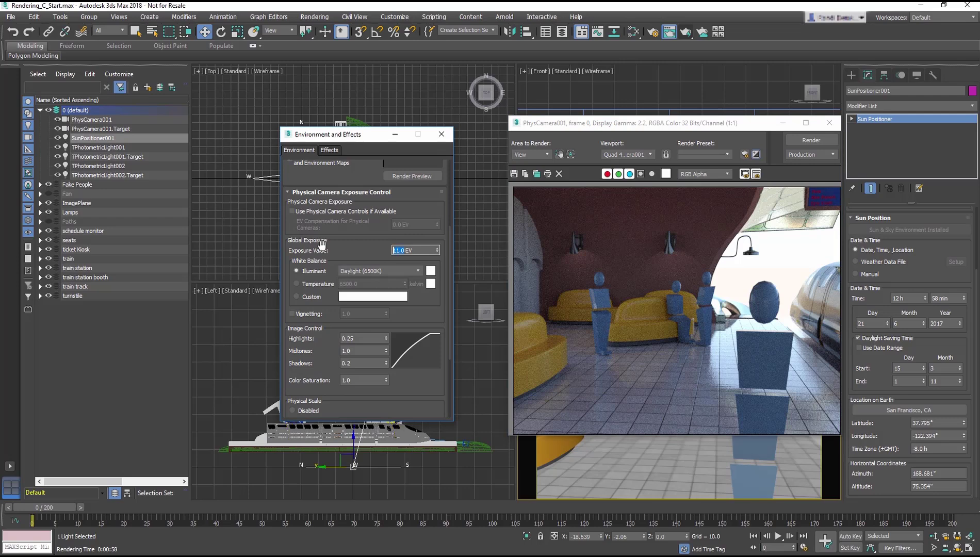
left_click(789, 139)
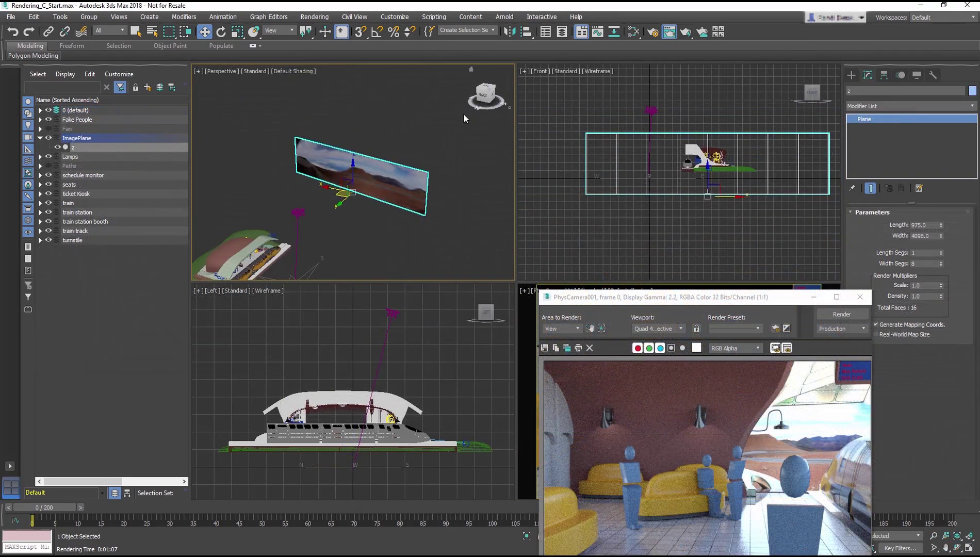
middle_click_drag(393, 149, 470, 148, "alt")
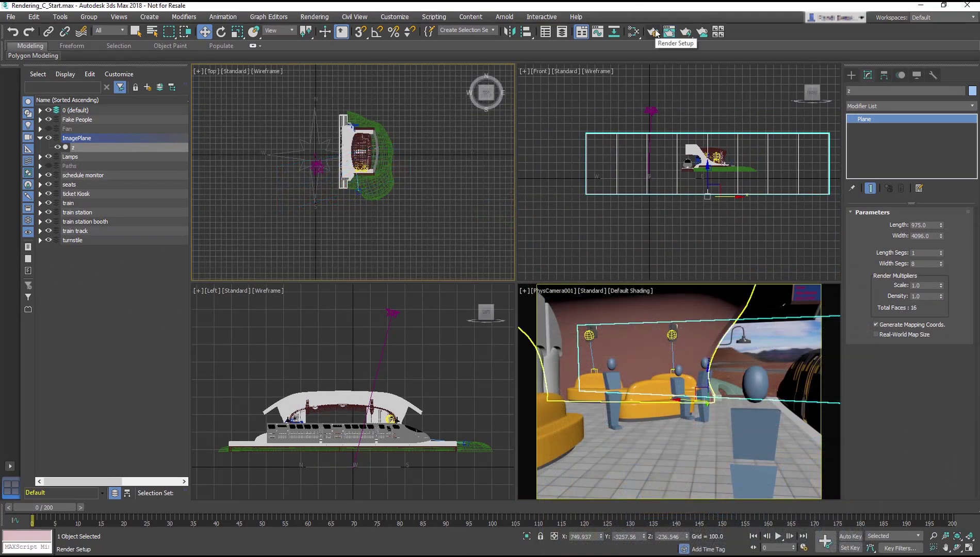
In Render Setup's Common tab, pick the HDTV (video) preset and set output size to 960 x 540.
left_click(655, 33)
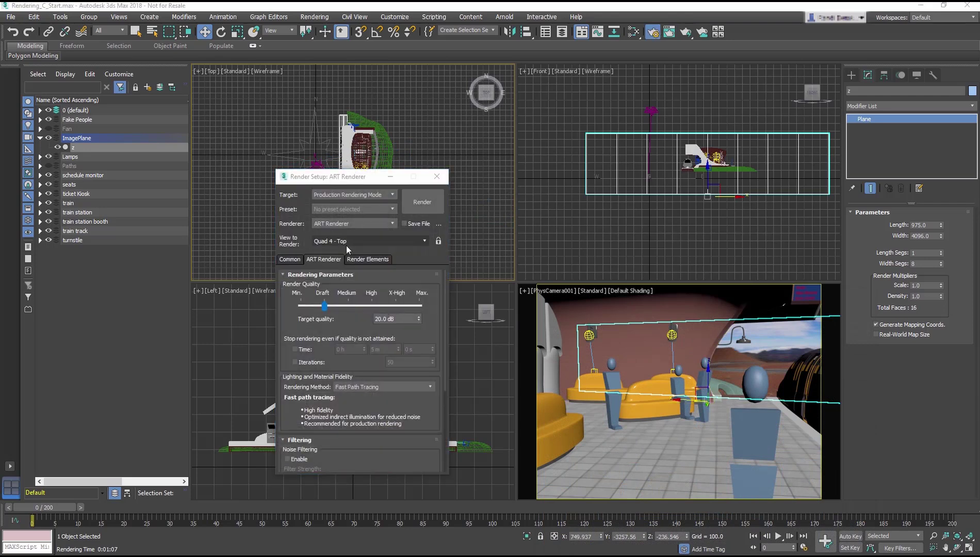
left_click(290, 262)
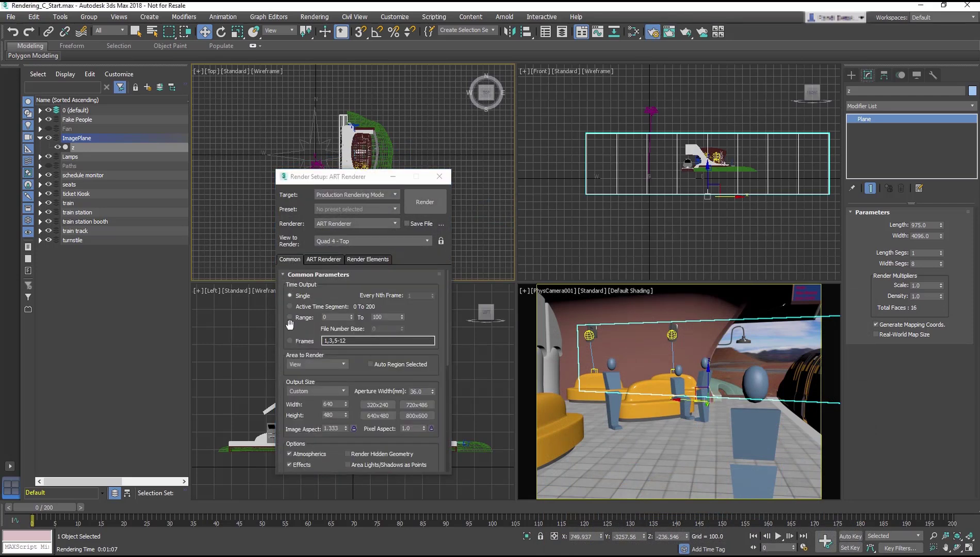
scroll(289, 325, "down", 3)
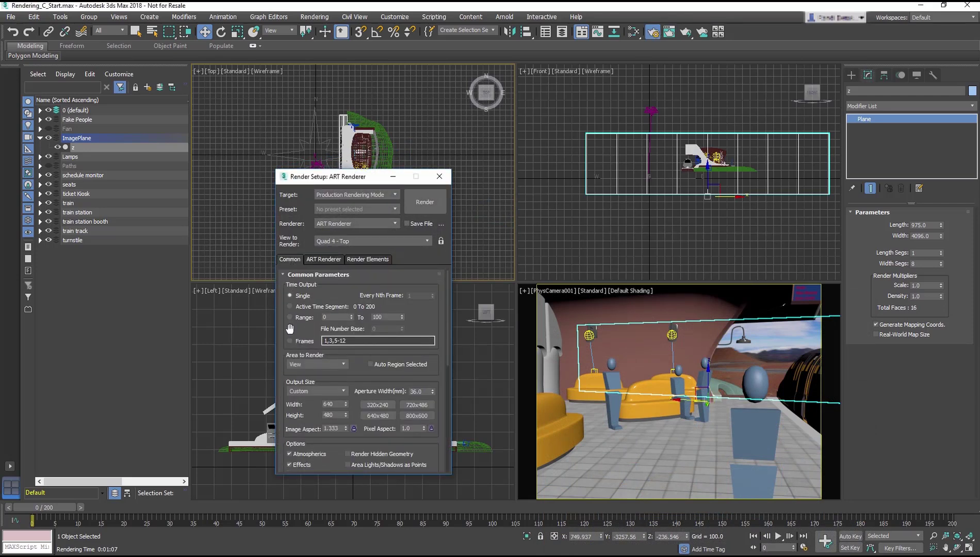
scroll(290, 303, "down", 5)
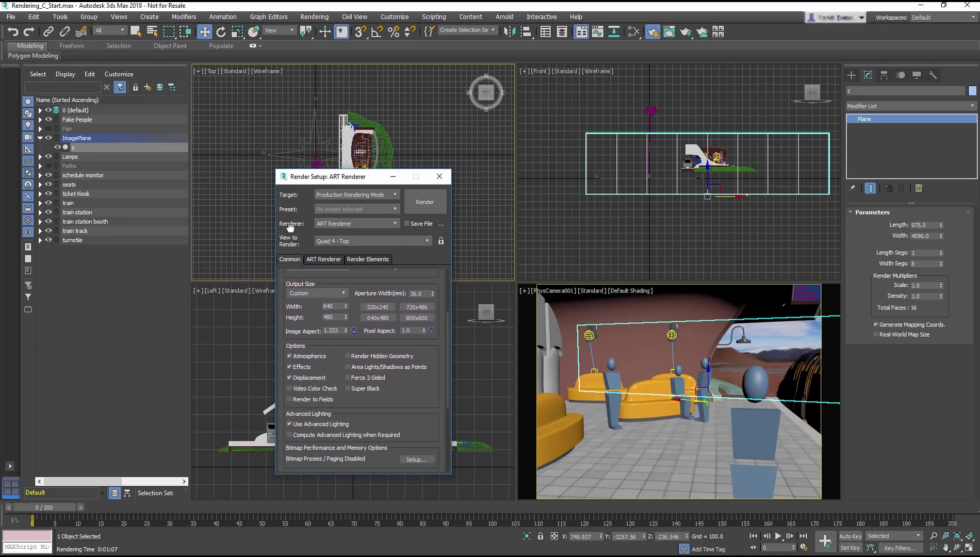
left_click(341, 289)
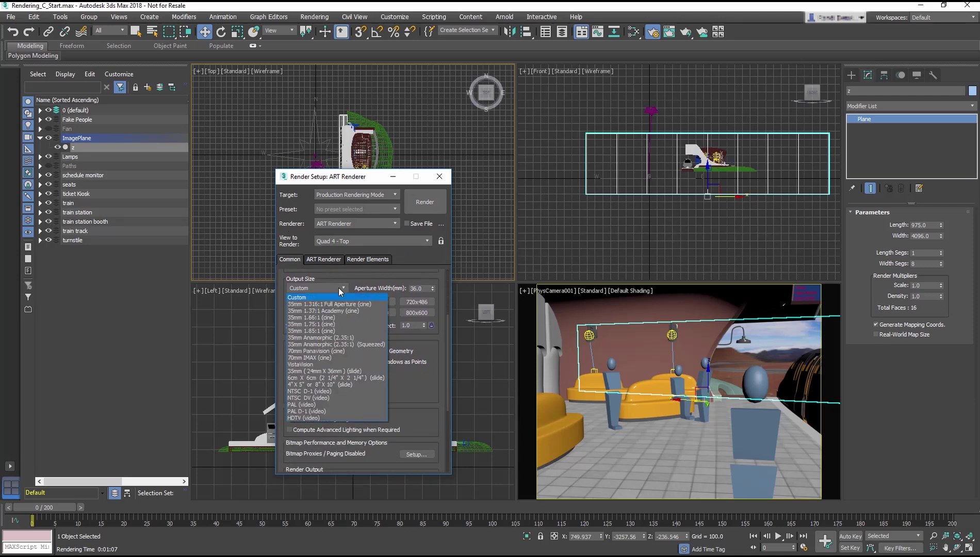
left_click(297, 418)
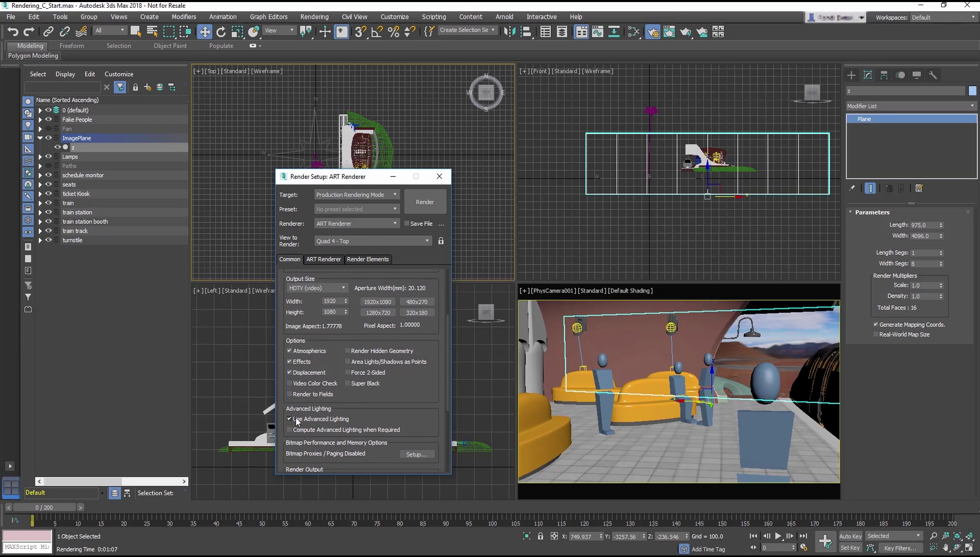
double_click(330, 301)
type("960")
key("Return")
key("Tab")
left_click_drag(312, 315, 311, 428)
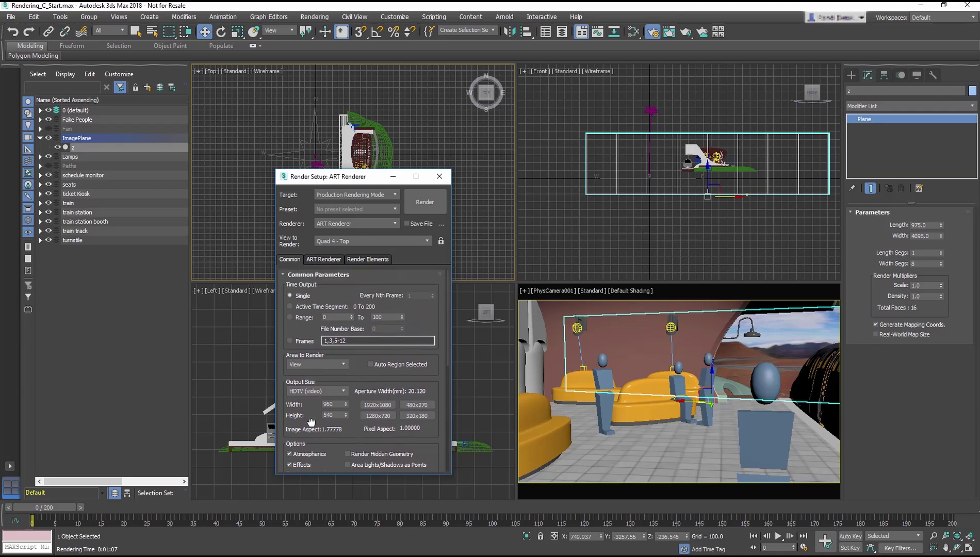
Render a 960 x 540 ART test frame of PhysCamera001 and reposition the Render Setup dialog.
left_click(685, 32)
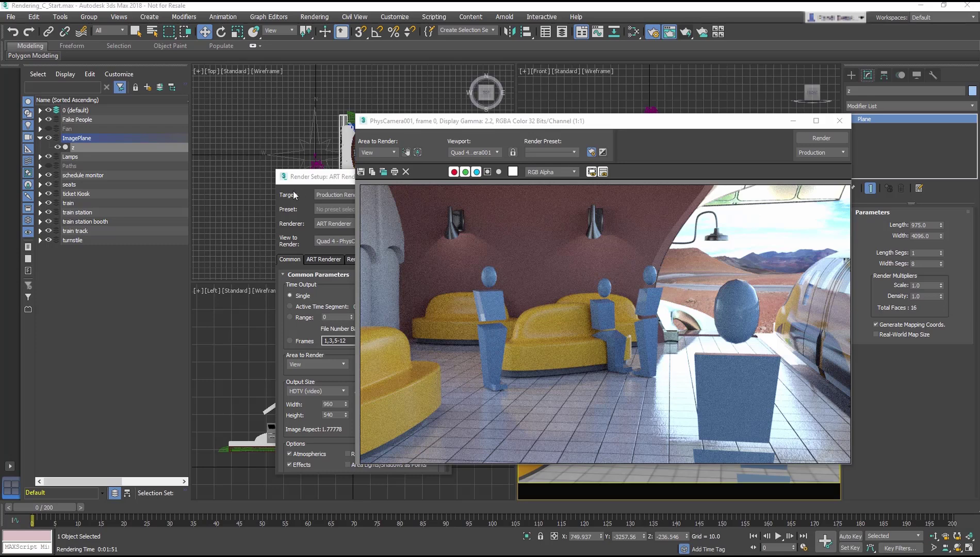
left_click_drag(310, 178, 191, 142)
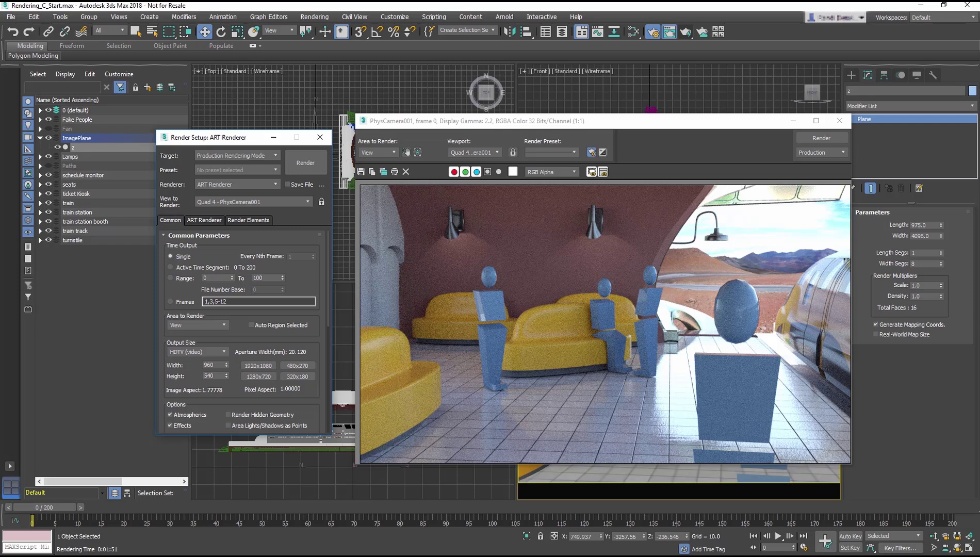
Set the ART renderer's Target quality to 15 dB and re-render the camera view.
left_click(198, 220)
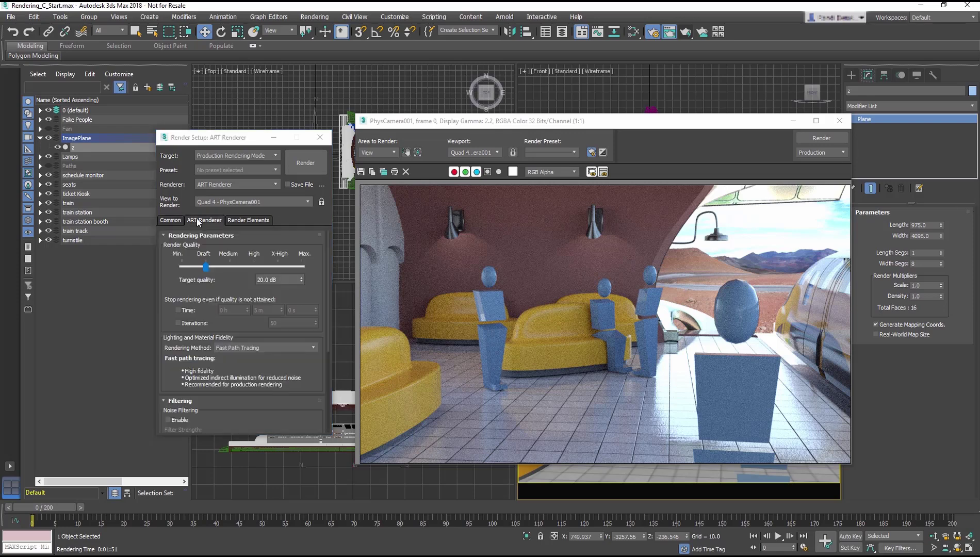
left_click(217, 282)
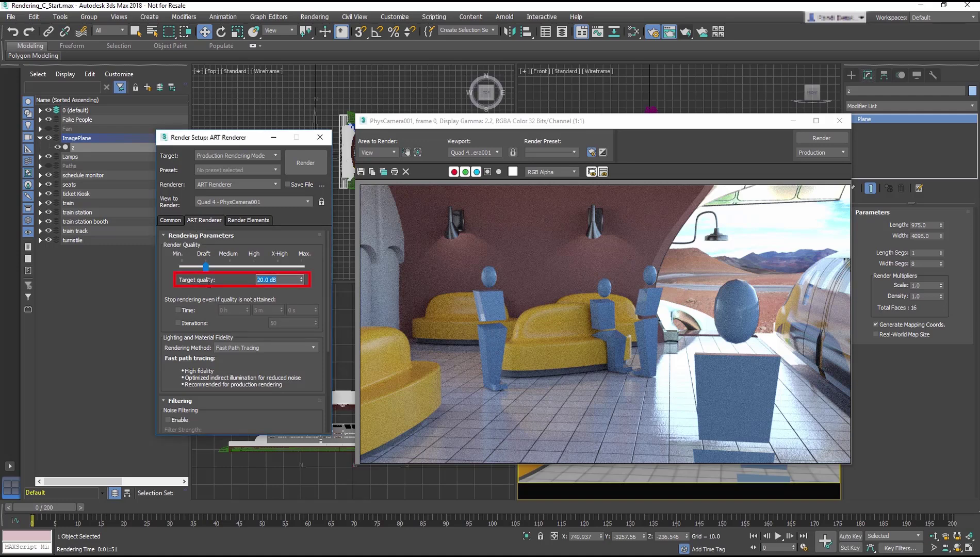
type("15")
key("Return")
left_click(816, 139)
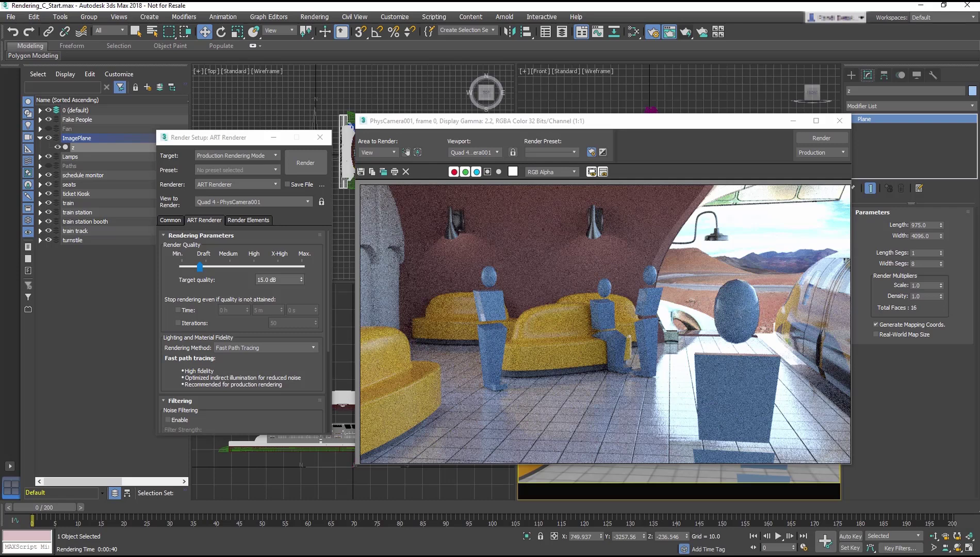
Move Render Setup to the right and set the time output to Active Time Segment.
left_click(220, 138)
left_click_drag(220, 138, 402, 143)
left_click(353, 225)
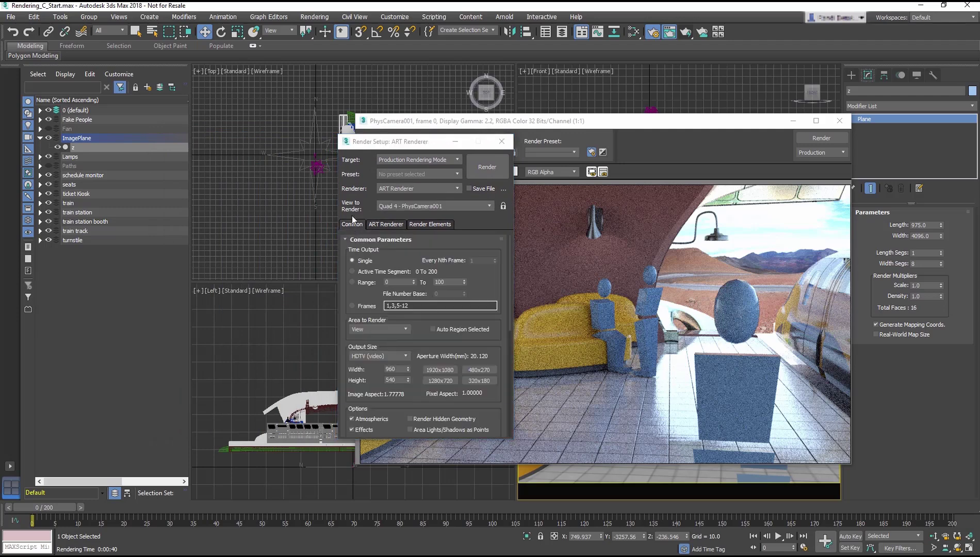
left_click(366, 274)
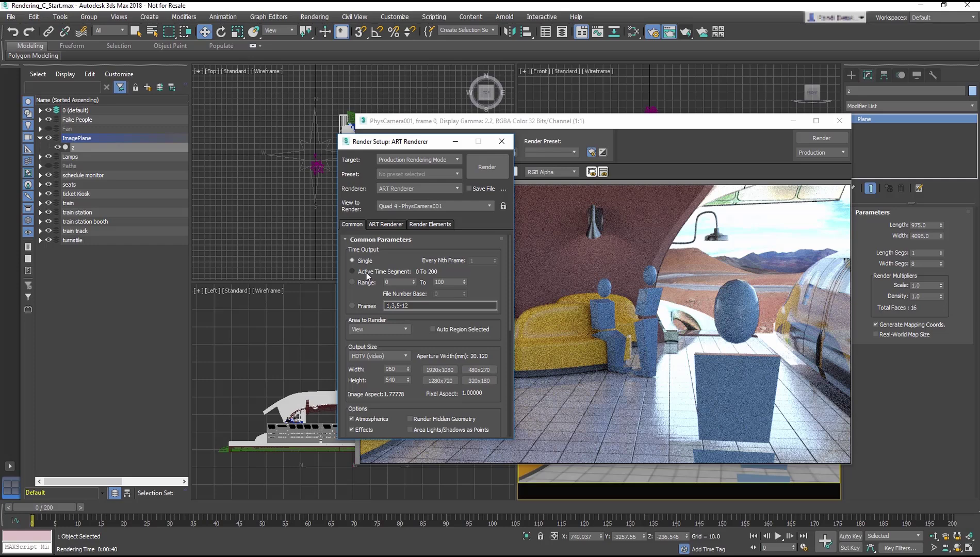
left_click(353, 272)
left_click_drag(369, 294, 394, 58)
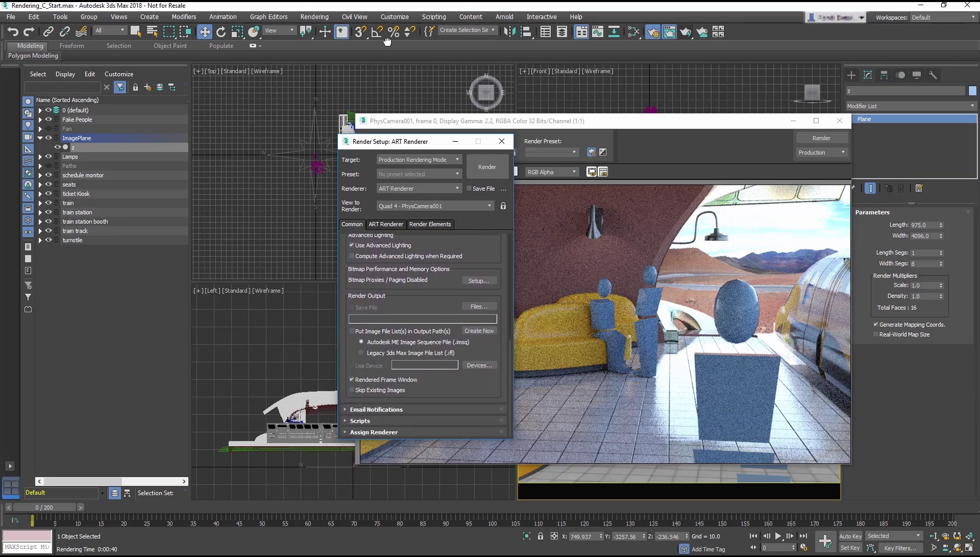
Save the render output as Render_Final JPEG files in renderoutput, accepting the JPEG quality settings.
left_click(472, 307)
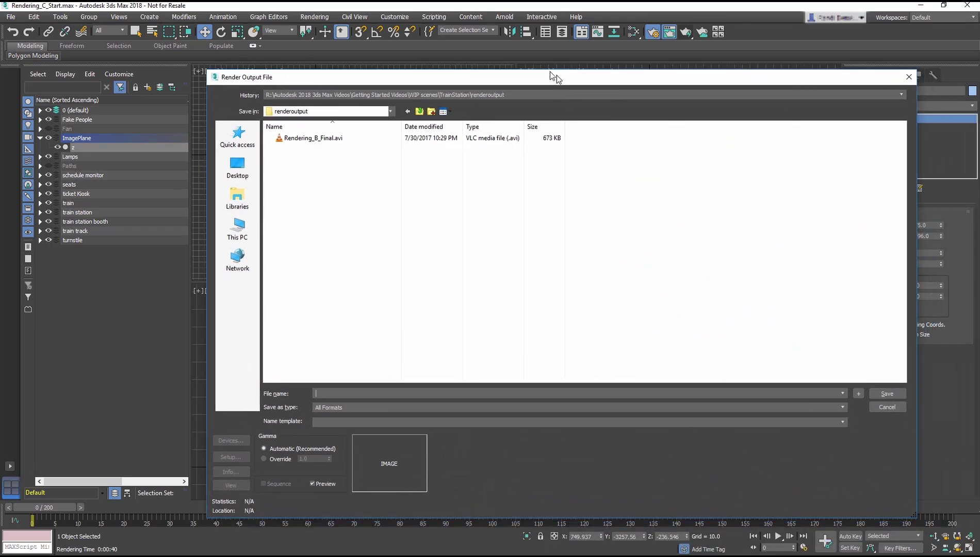
left_click_drag(553, 75, 508, 57)
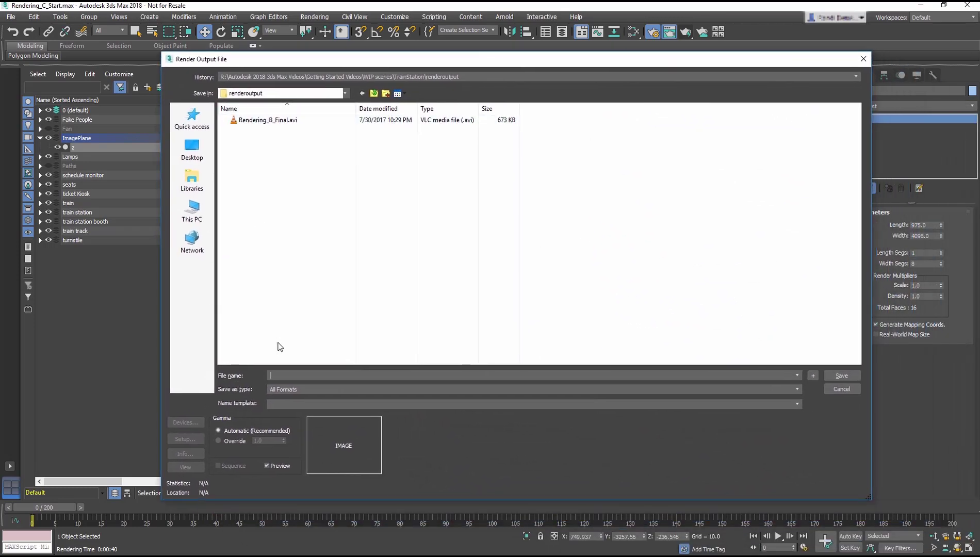
type("Rander_Final")
left_click(278, 389)
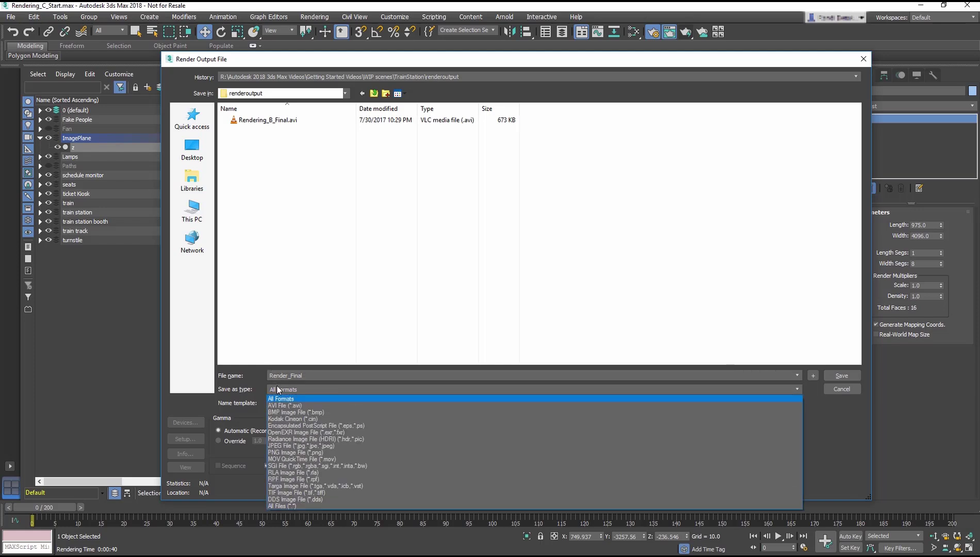
left_click(280, 447)
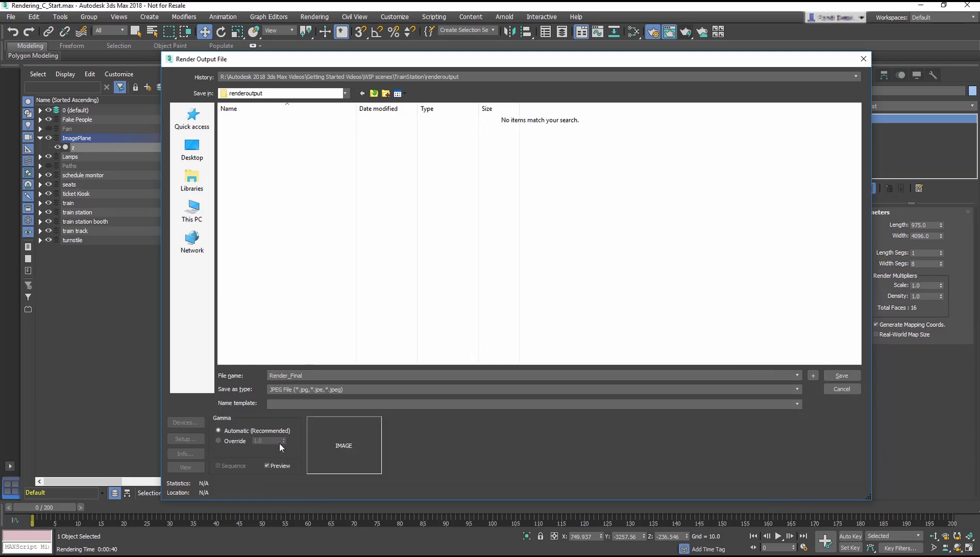
left_click(845, 375)
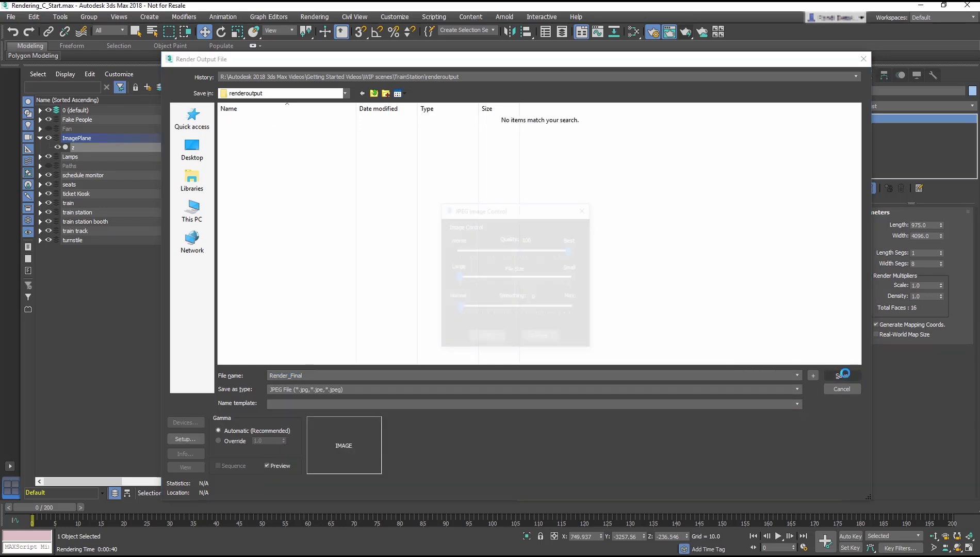
left_click(487, 339)
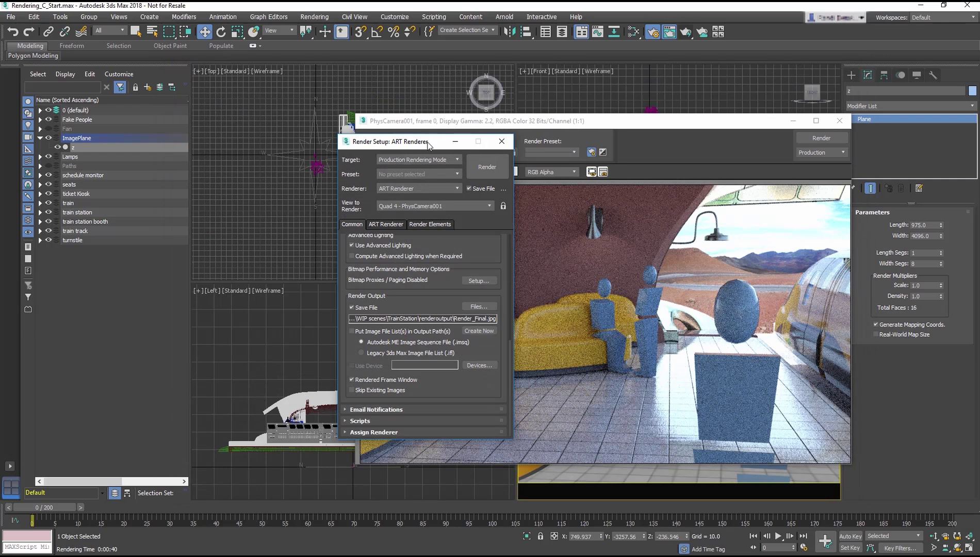
Move Render Setup aside and start rendering the 201-frame Render_Final JPEG sequence.
left_click_drag(427, 142, 258, 143)
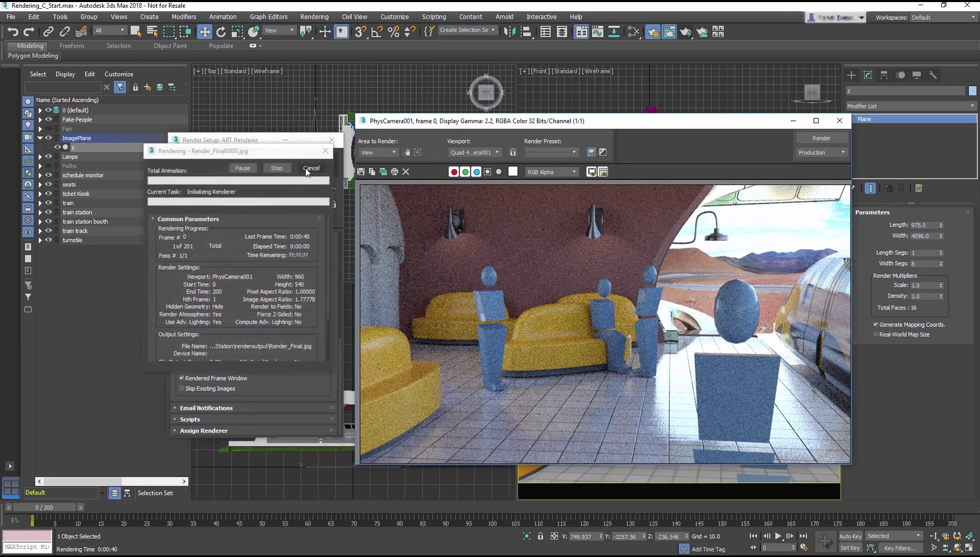
left_click(305, 169)
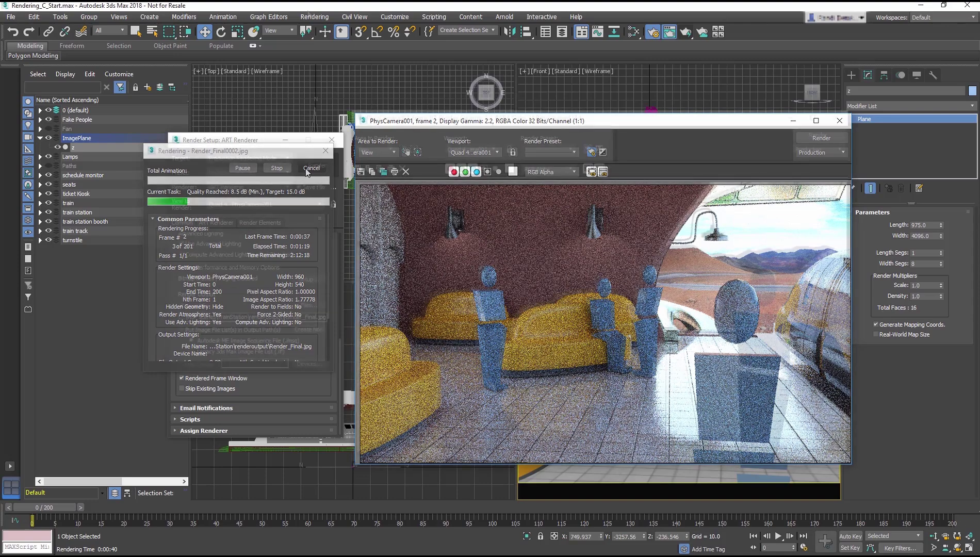
Cancel the running animation render and open Compare Media in RAM Player.
left_click(310, 168)
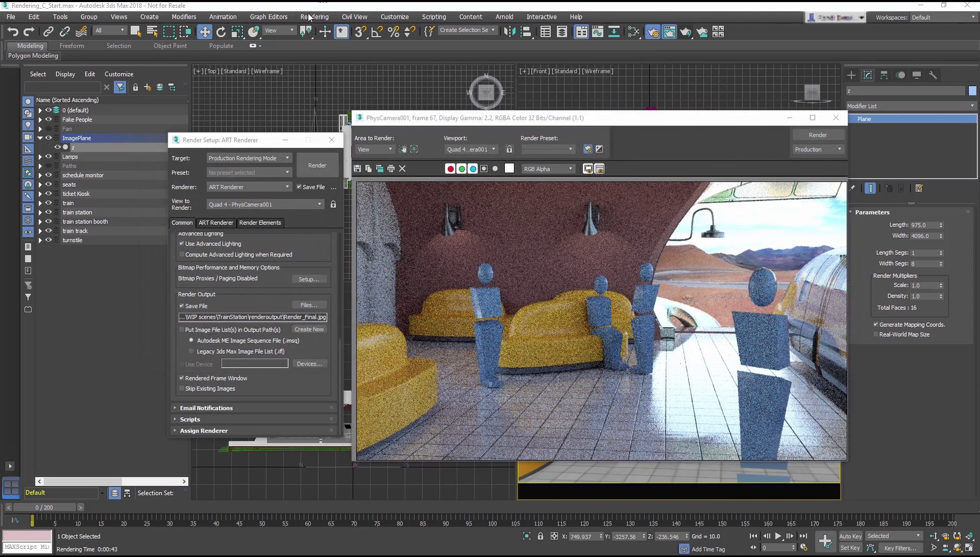
left_click(309, 18)
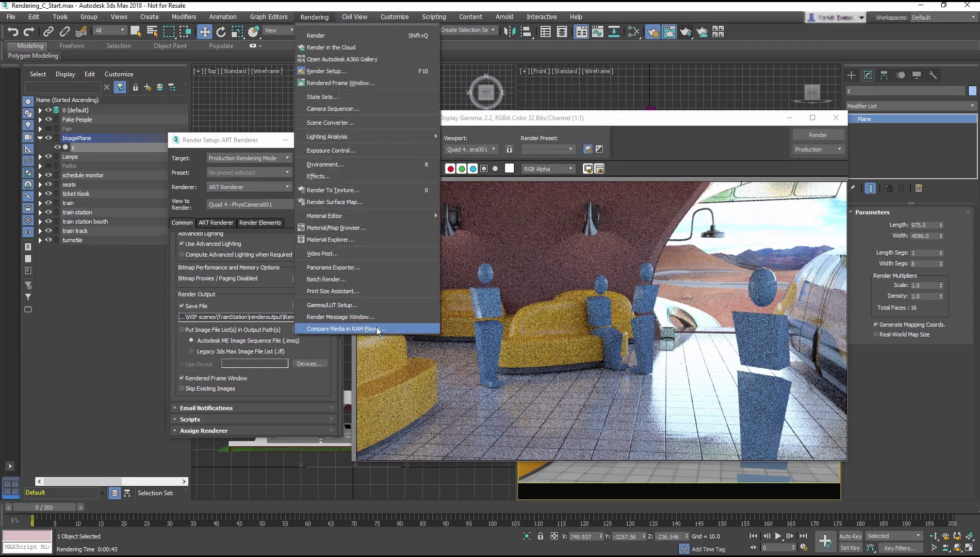
left_click(407, 330)
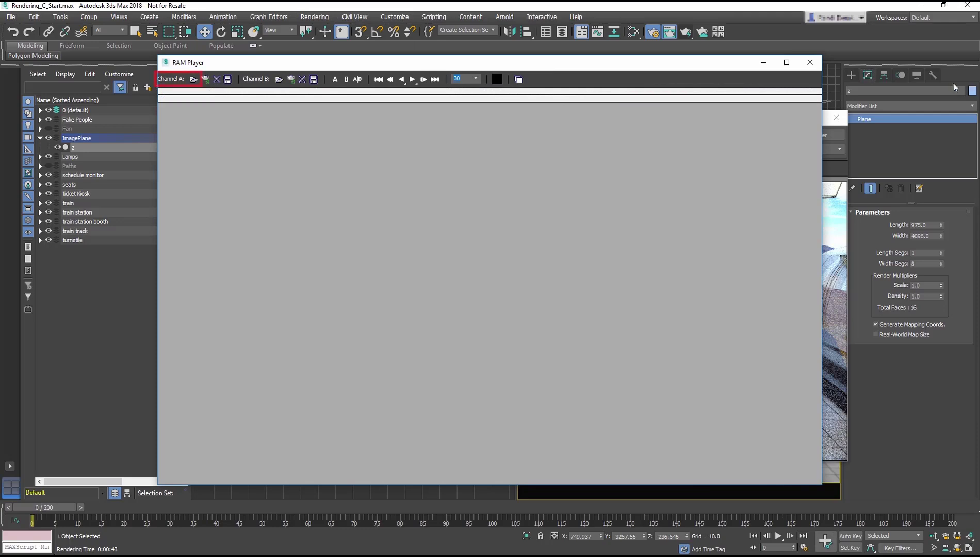
Load Render_Final0000.jpg into Channel A as an image sequence, accepting the file list settings.
left_click(193, 80)
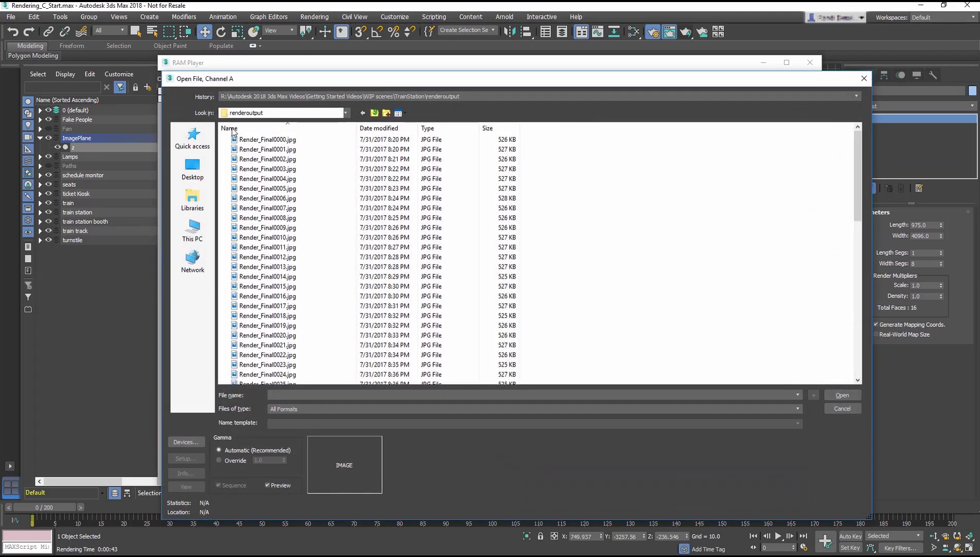
left_click(269, 141)
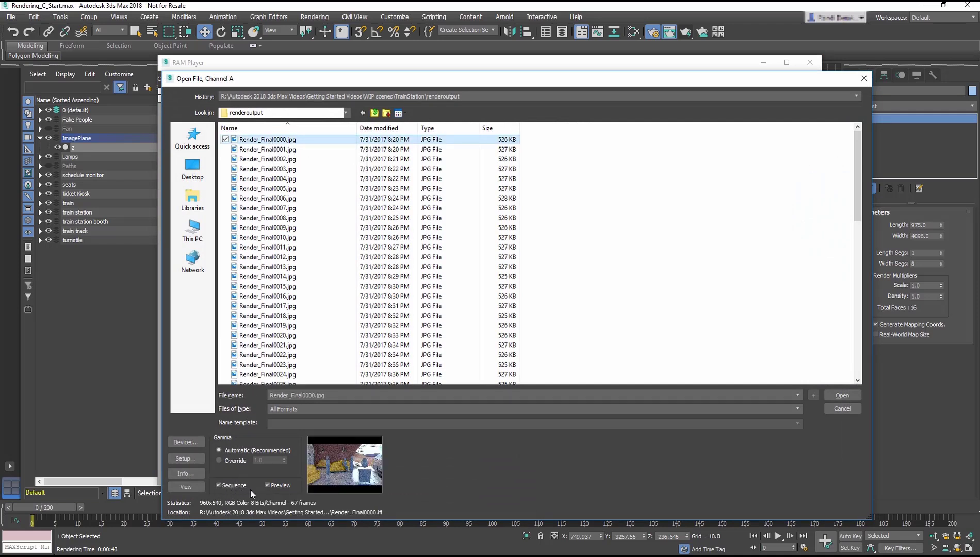
left_click(842, 396)
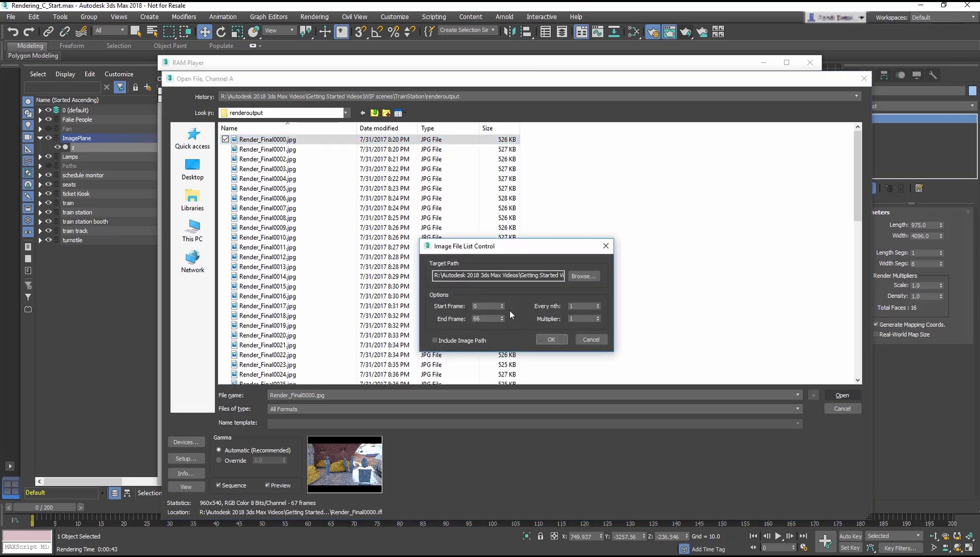
left_click(556, 341)
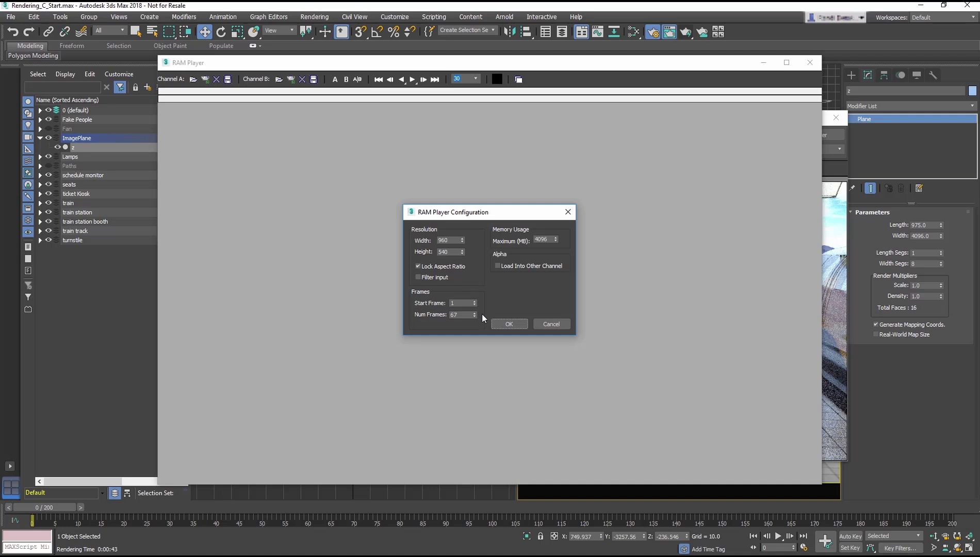
Load the 67 Render_Final frames at 960 x 540 and play them back at 30 fps.
left_click(513, 321)
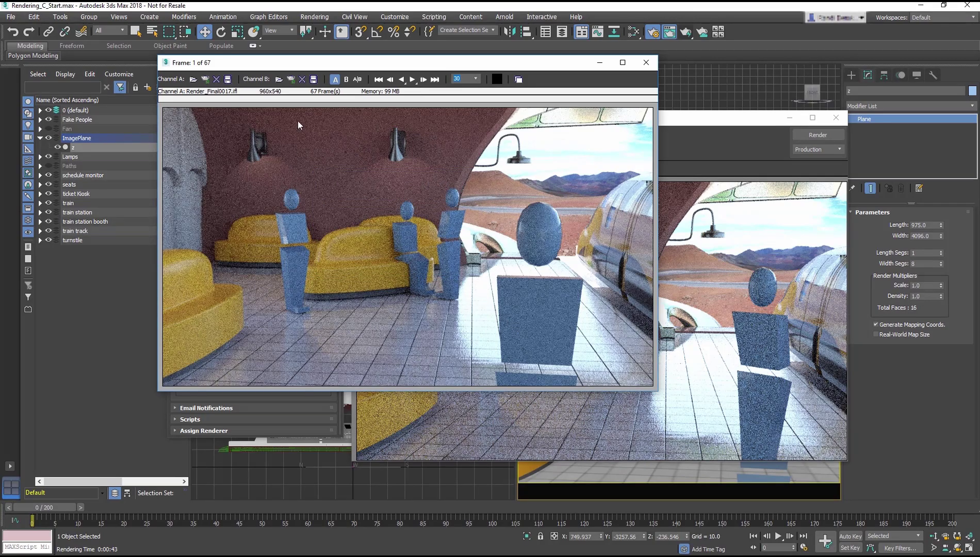
left_click(412, 79)
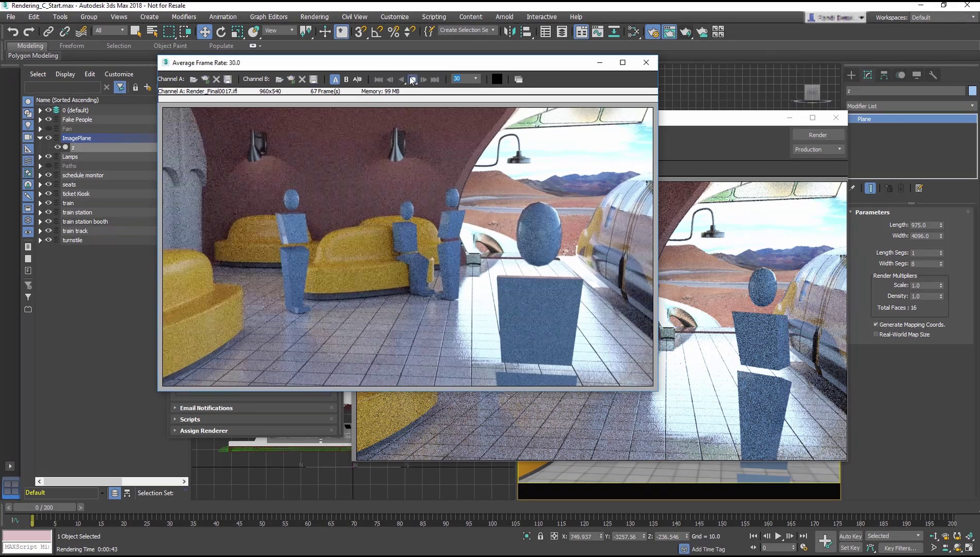